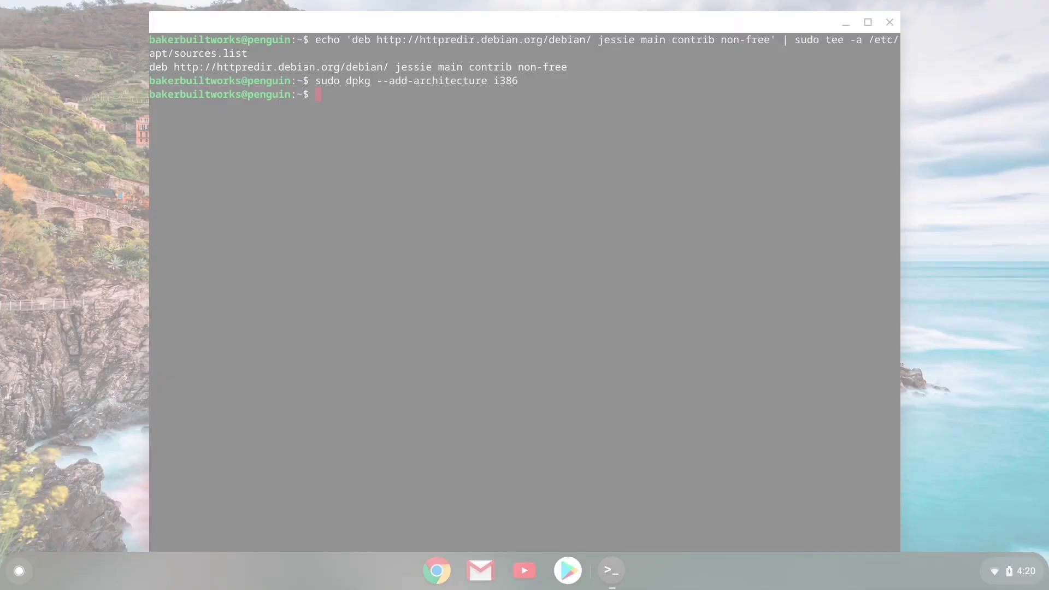
# - Run "sudo apt update" in the Linux terminal to refresh the package lists
pyautogui.write('sudo apt update')
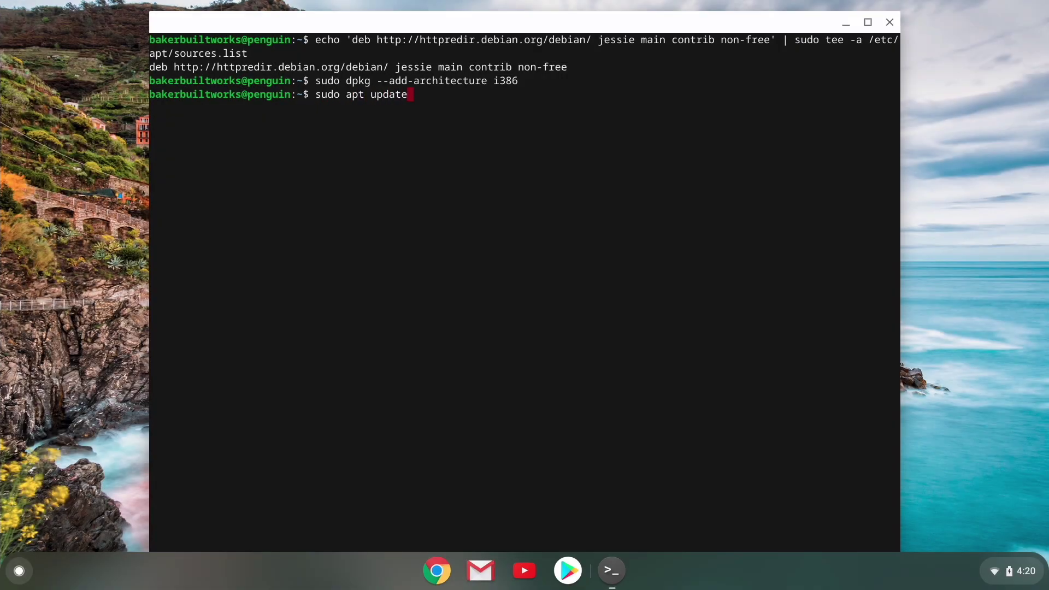
pyautogui.press('Return')
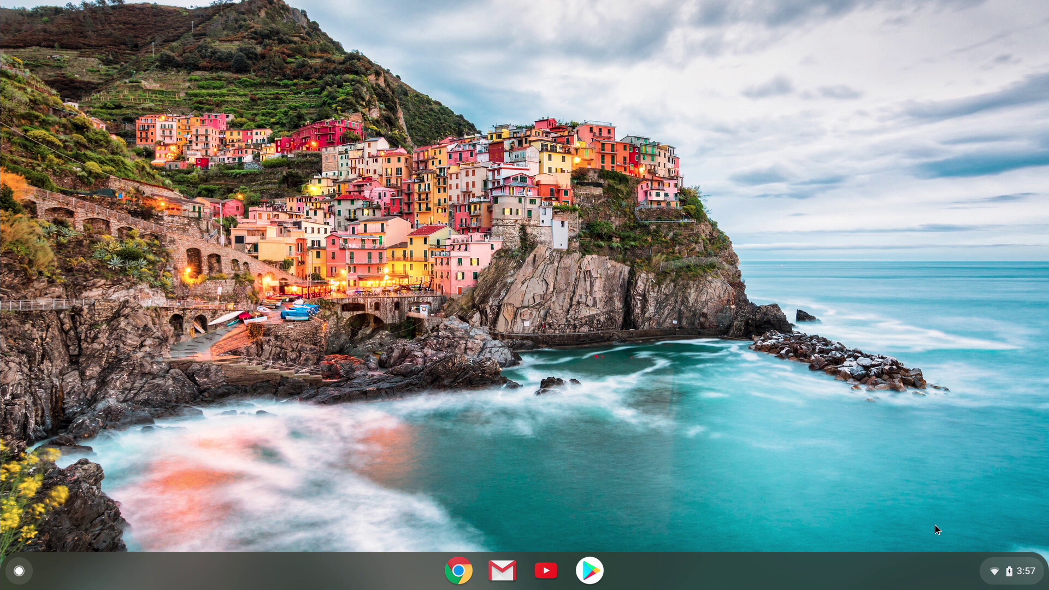
# - Turn on Linux (Beta) in the Chrome OS settings and start its installation
pyautogui.click(1008, 578)
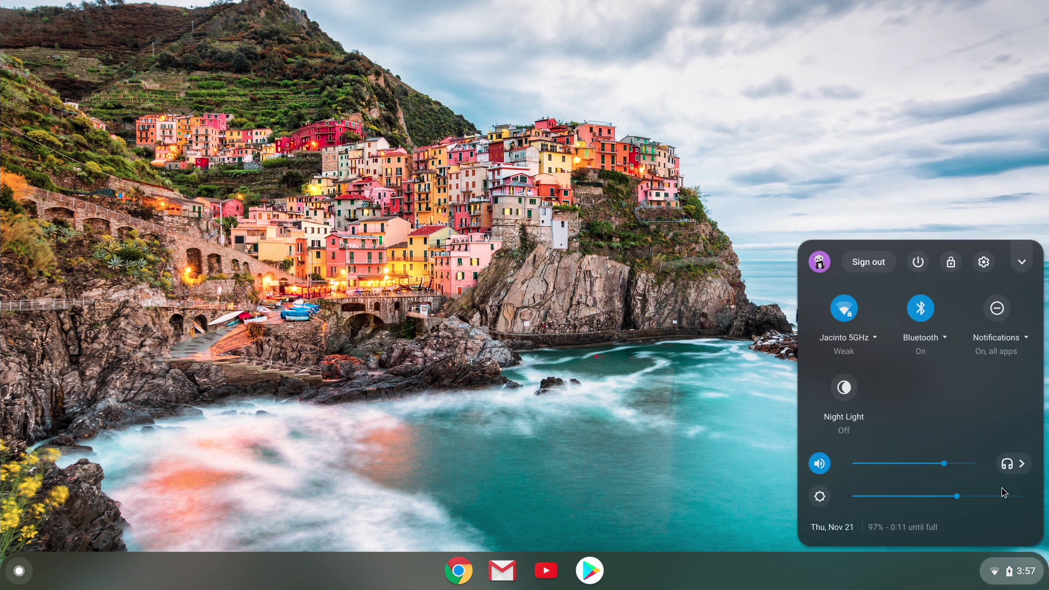
pyautogui.click(984, 263)
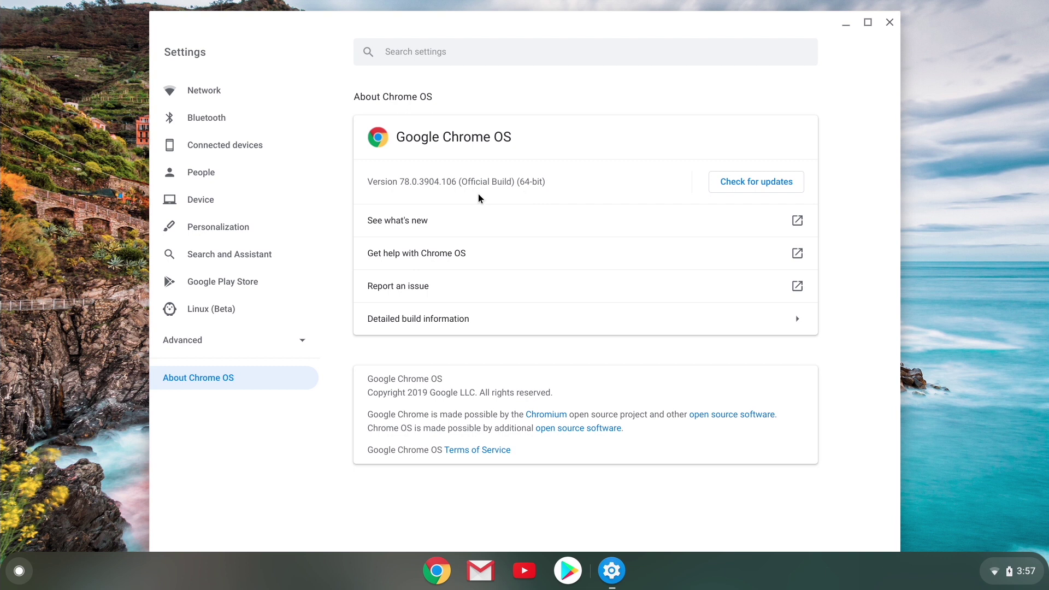
pyautogui.click(220, 319)
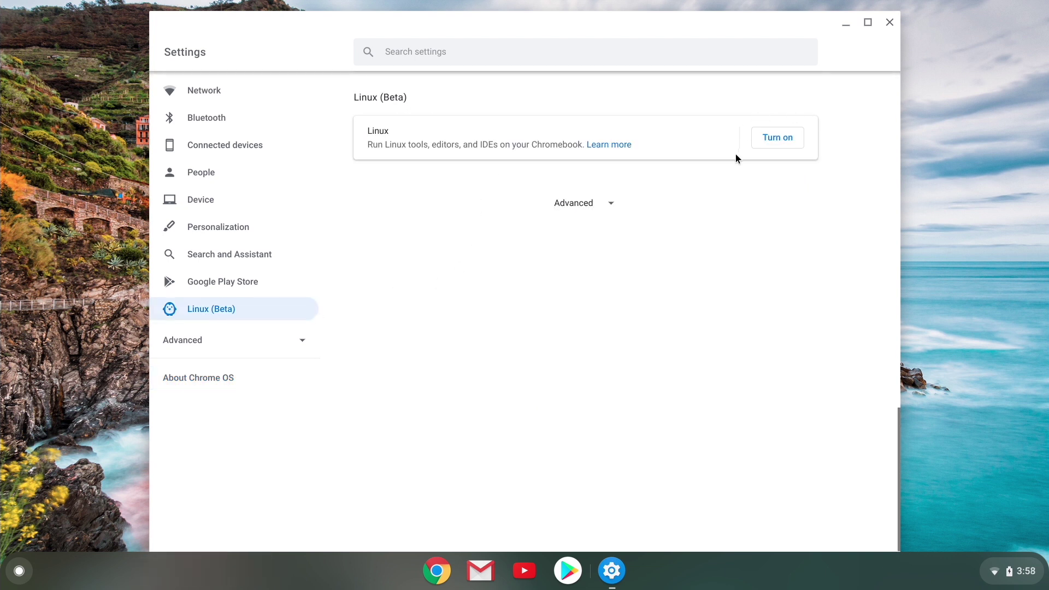
pyautogui.click(770, 143)
pyautogui.click(666, 459)
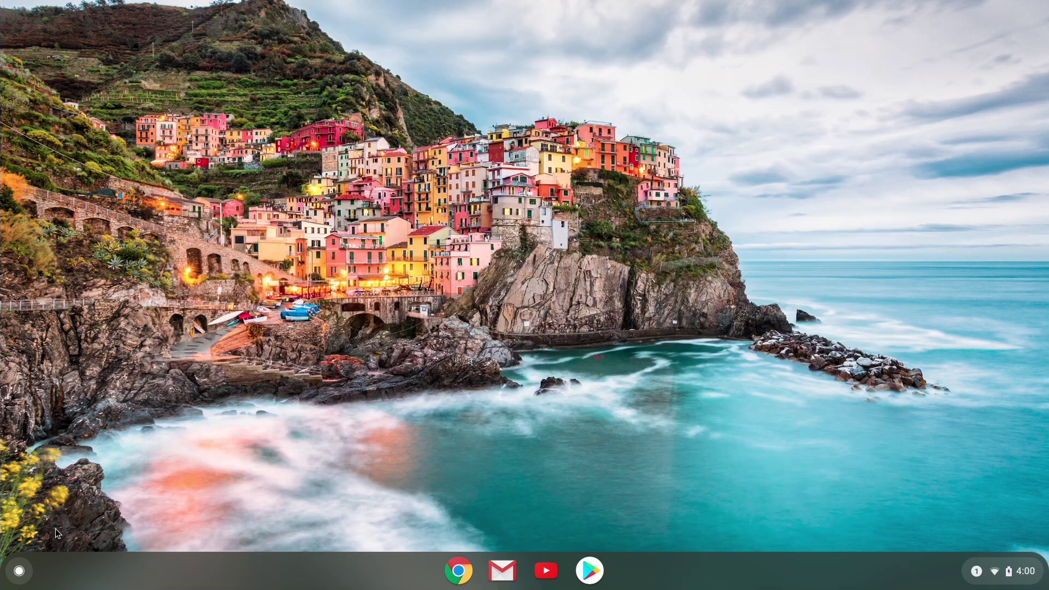
# - Launch Terminal from the Linux apps folder in the full app launcher
pyautogui.click(19, 571)
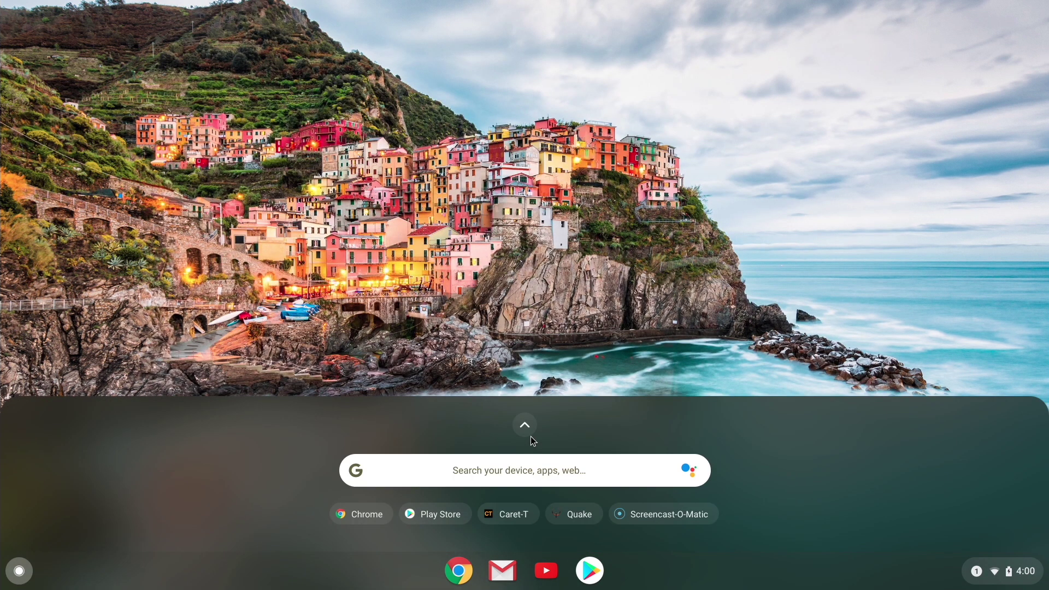
pyautogui.click(531, 436)
pyautogui.scroll(-3, 549, 425)
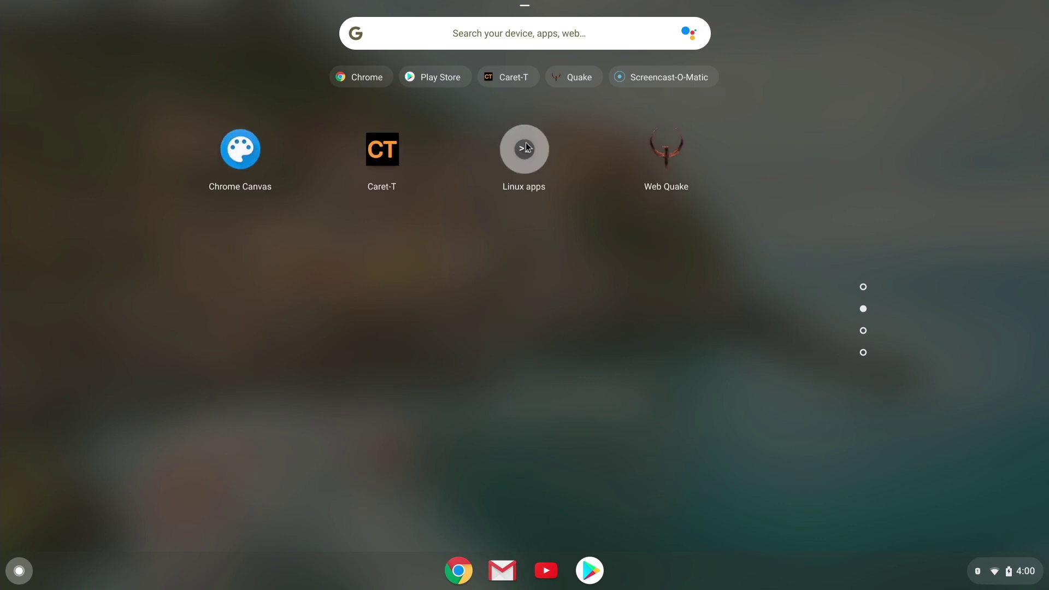
pyautogui.click(525, 143)
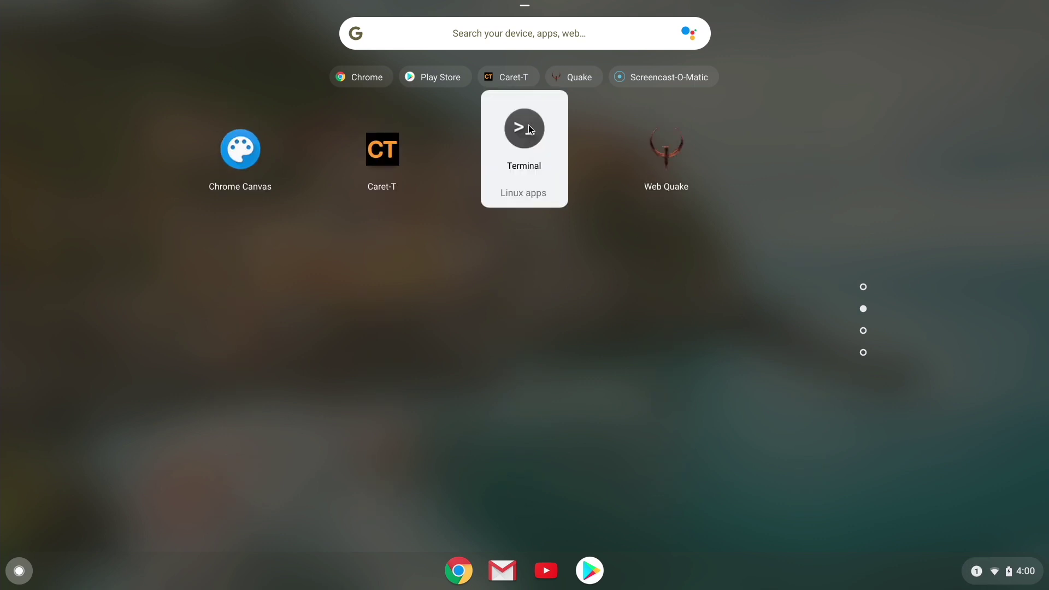
pyautogui.click(527, 126)
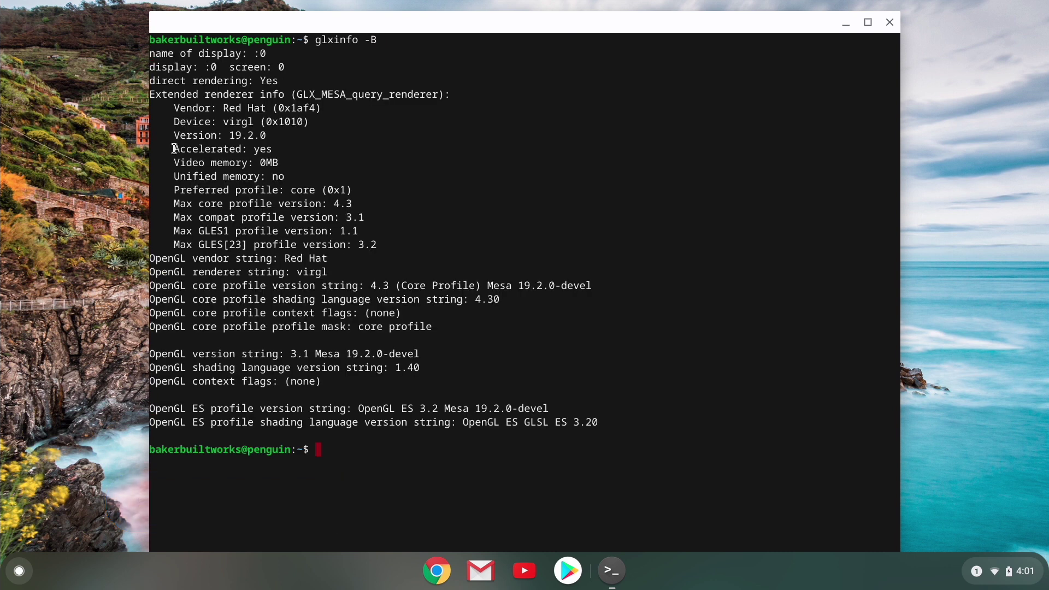
# - Check the Accelerated line in the glxinfo -B output to see whether GPU acceleration is active
pyautogui.moveTo(174, 148); pyautogui.dragTo(285, 150)
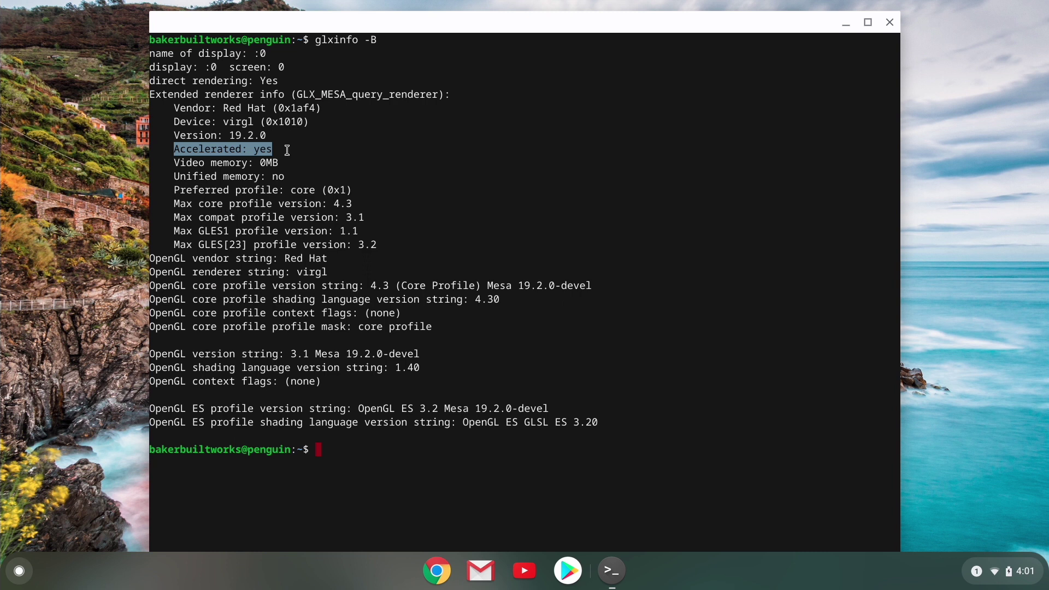
pyautogui.moveTo(287, 151); pyautogui.dragTo(293, 150)
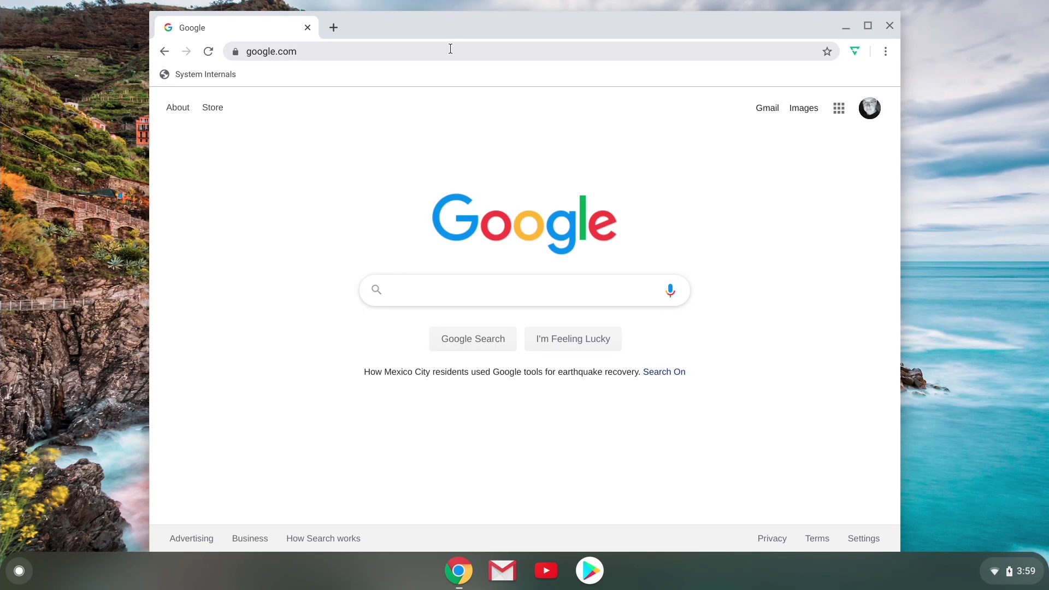
# - Switch to the Chrome browser and open the experiments page at chrome://flags
pyautogui.click(313, 55)
pyautogui.write('chro')
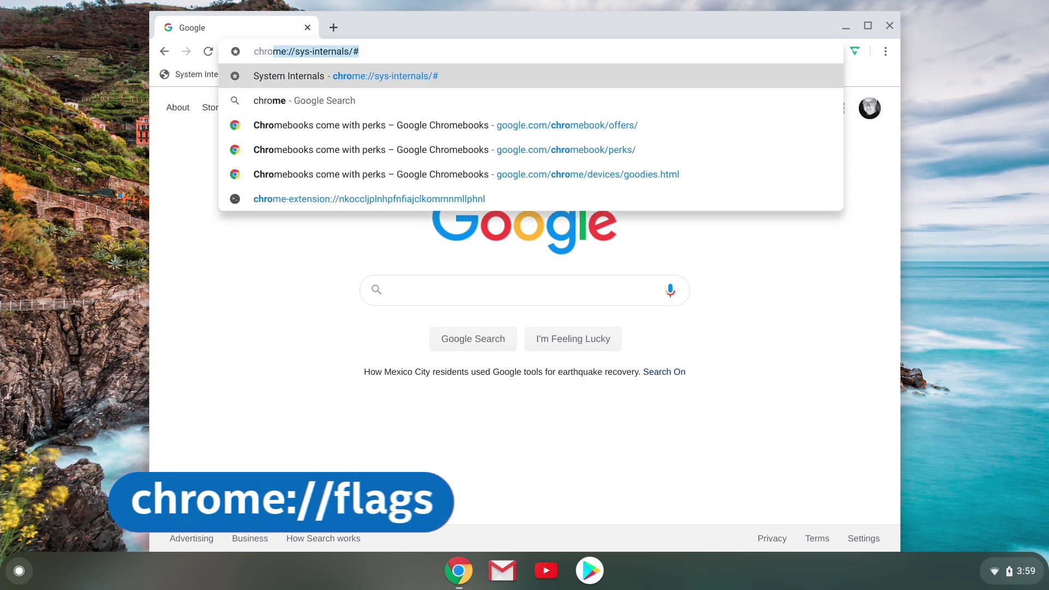
pyautogui.write('me://flags')
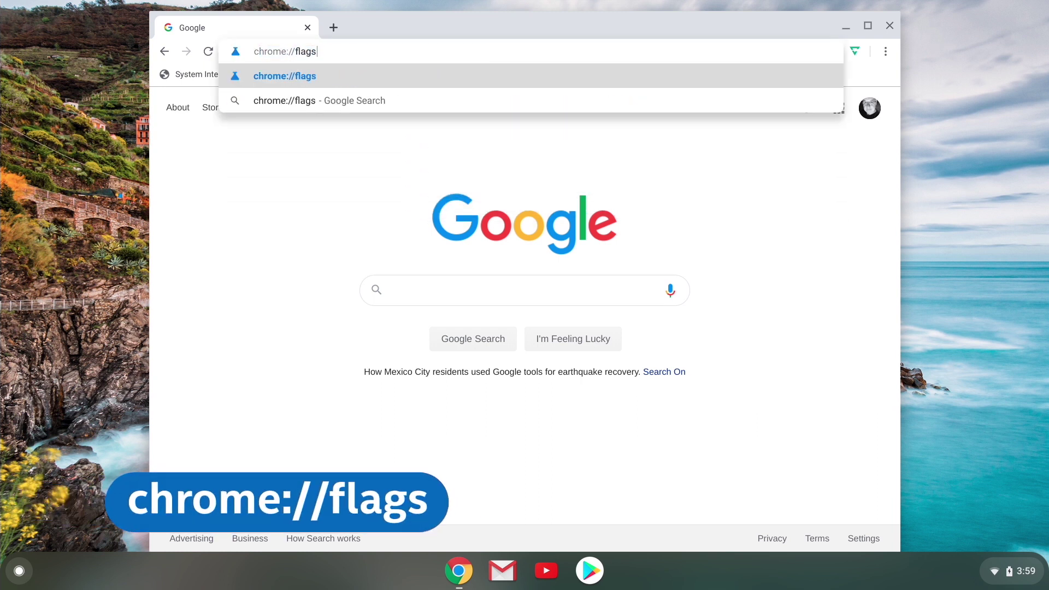
pyautogui.press('Return')
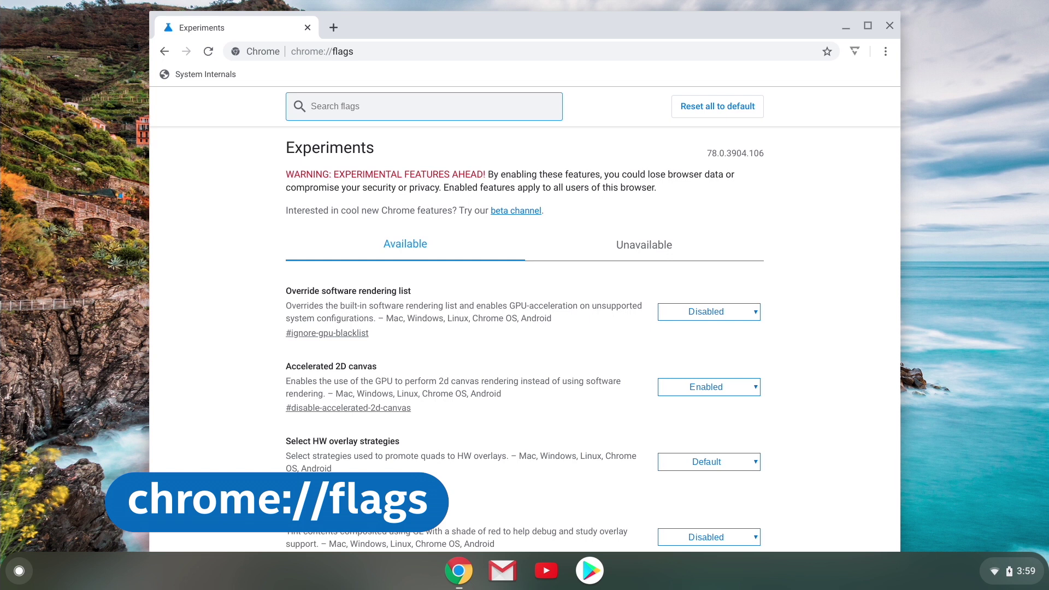
# - Search the flags for "gpu" and set Crostini GPU Support to Enabled
pyautogui.write('gpu')
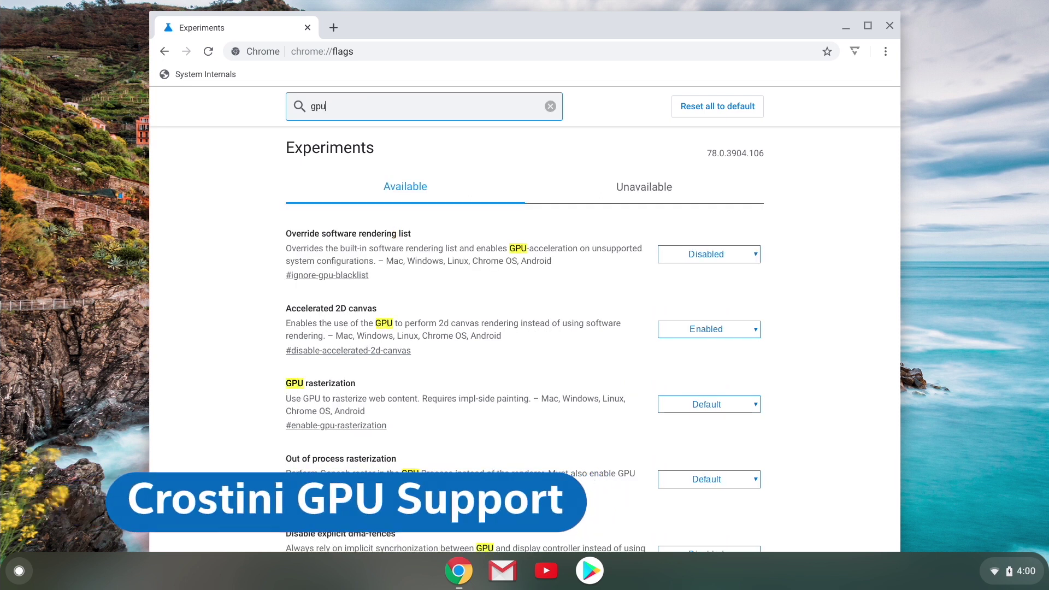
pyautogui.scroll(-3, 449, 284)
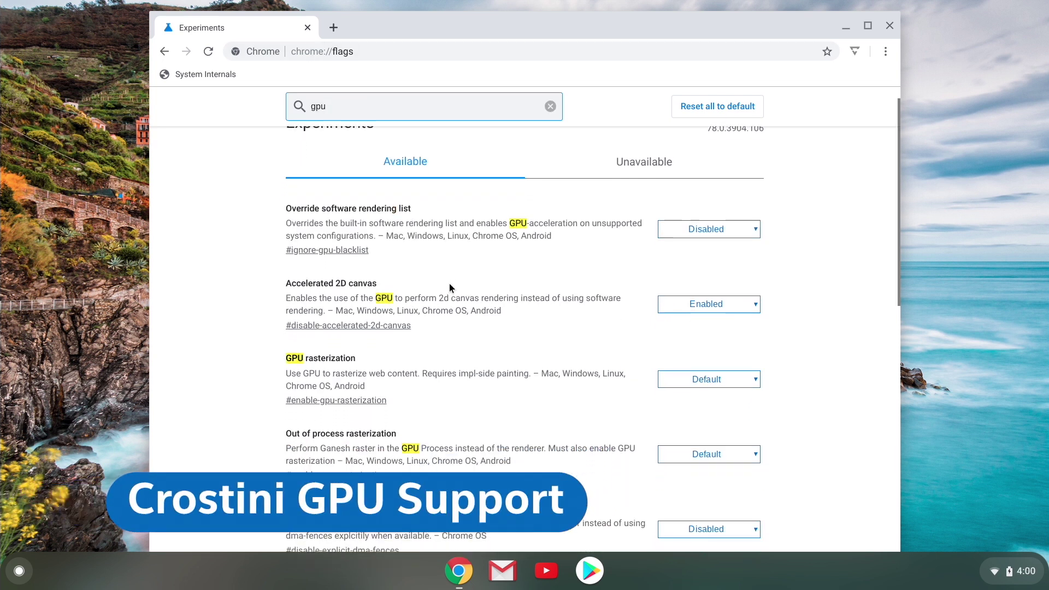
pyautogui.scroll(-5, 448, 284)
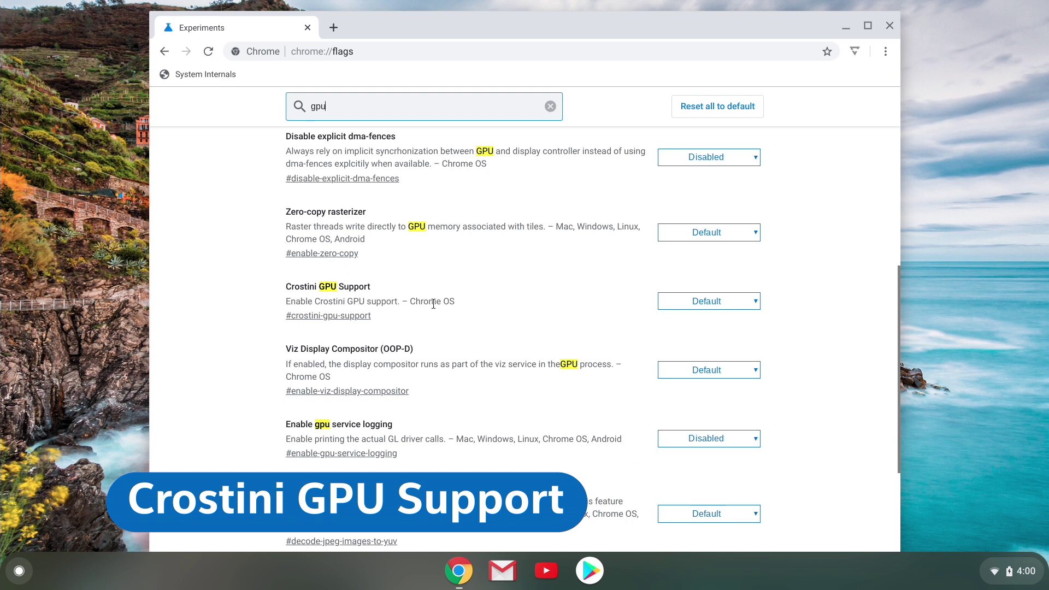
pyautogui.click(703, 302)
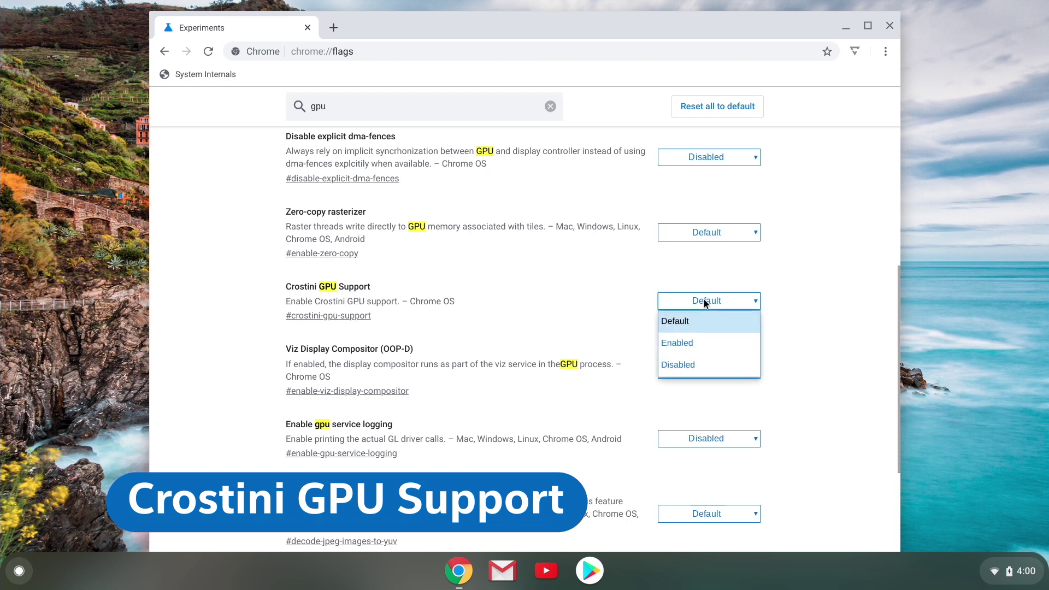
pyautogui.click(697, 343)
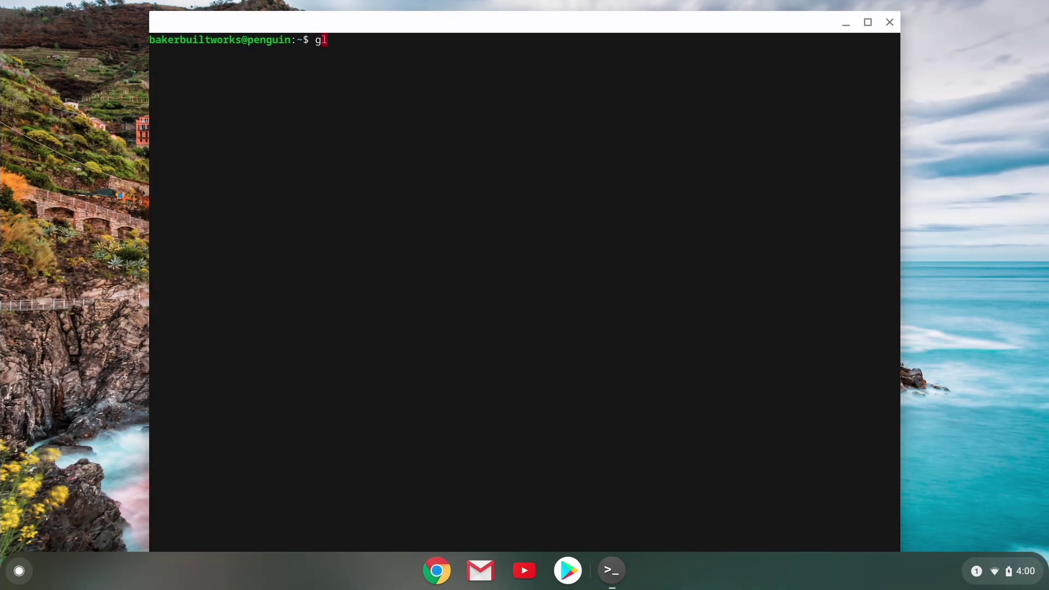
# - Run "glxinfo -B" in the Linux terminal and highlight the Accelerated line of its output
pyautogui.write('xinfo')
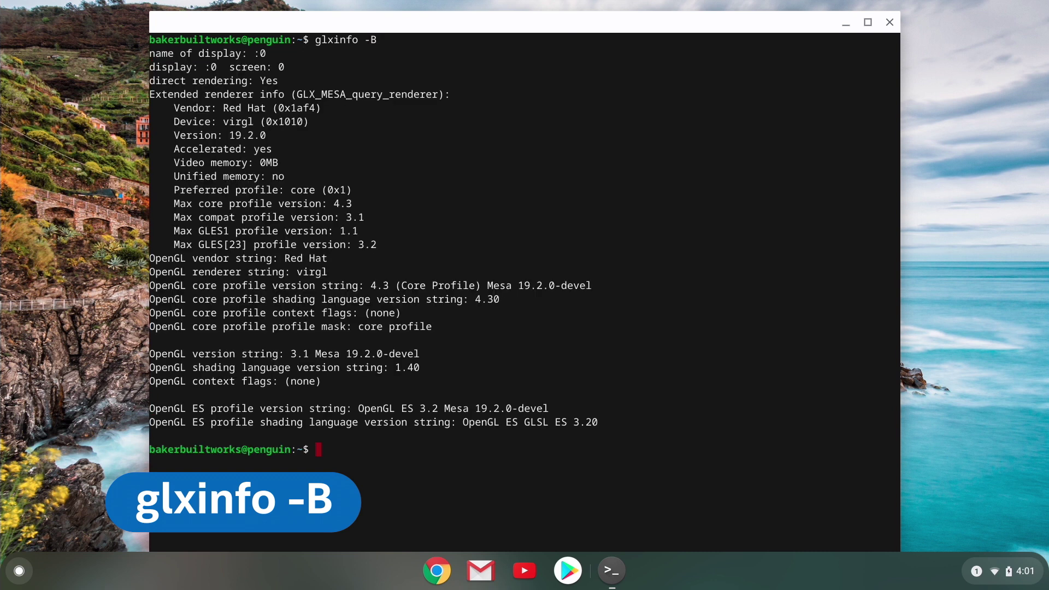
pyautogui.moveTo(176, 148); pyautogui.dragTo(287, 150)
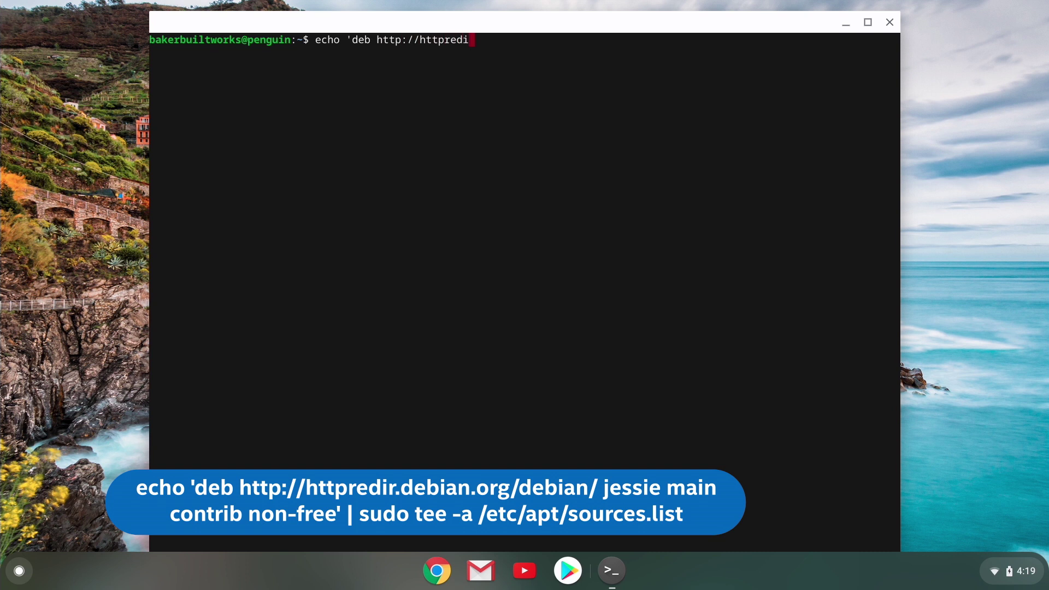
pyautogui.write('r.debian.org/debian/ jes')
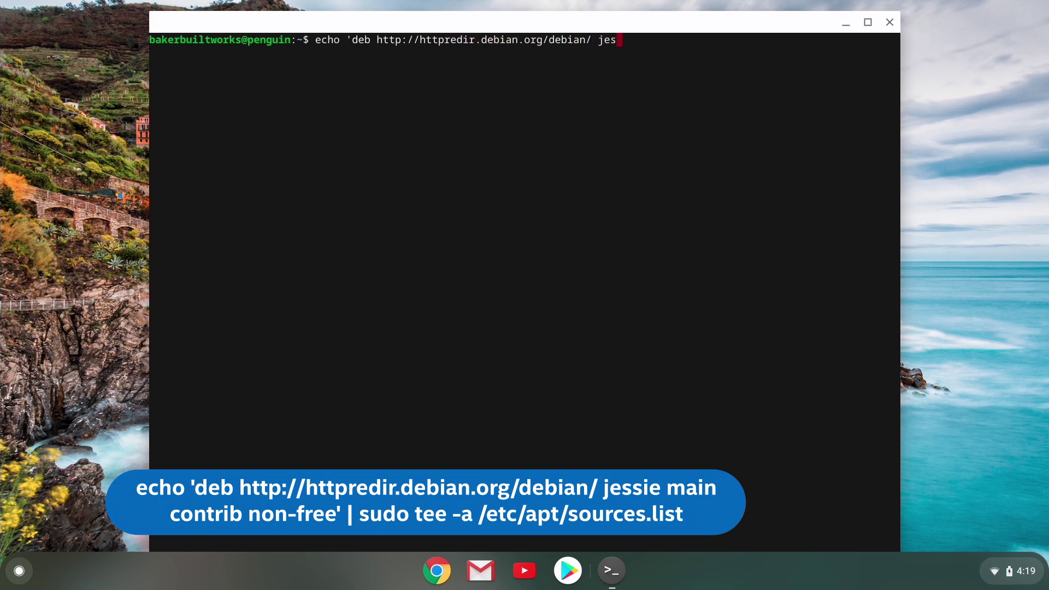
pyautogui.write("sie main contrib non-free' | sudo tee -a /e")
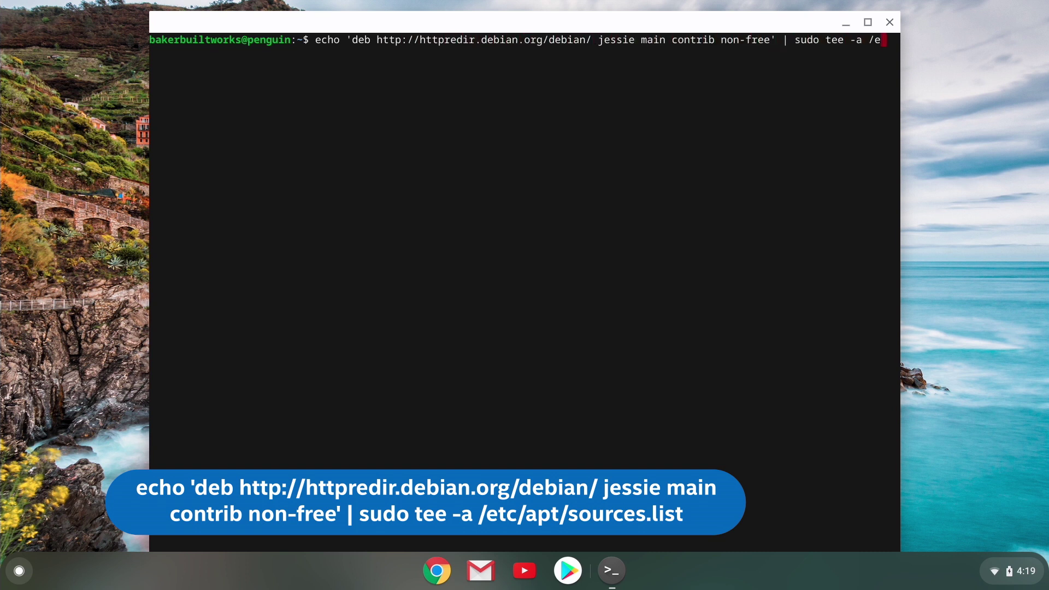
pyautogui.write('tc/apt/sources.list')
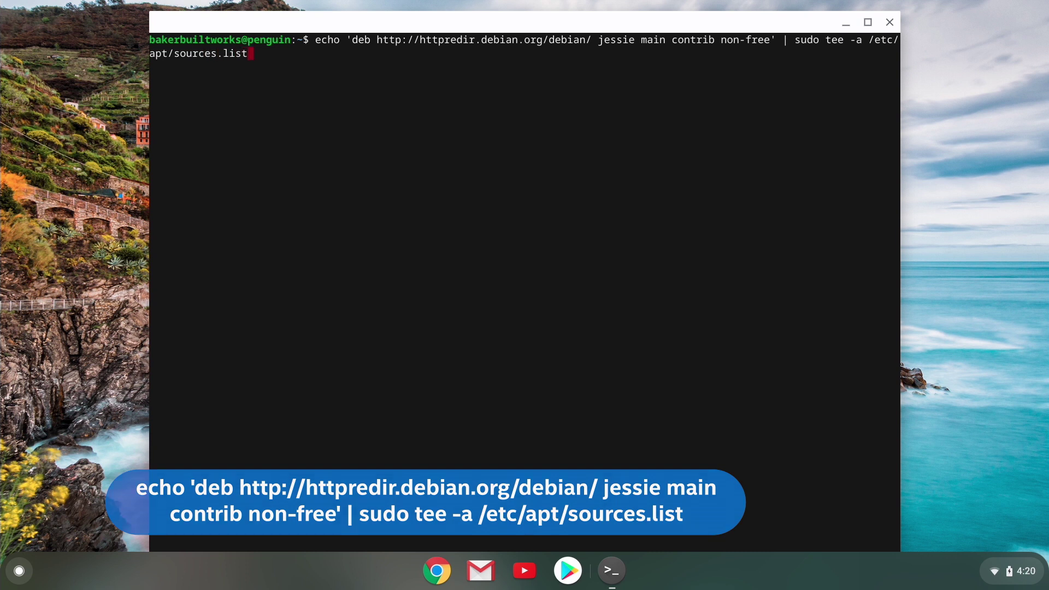
pyautogui.press('Return')
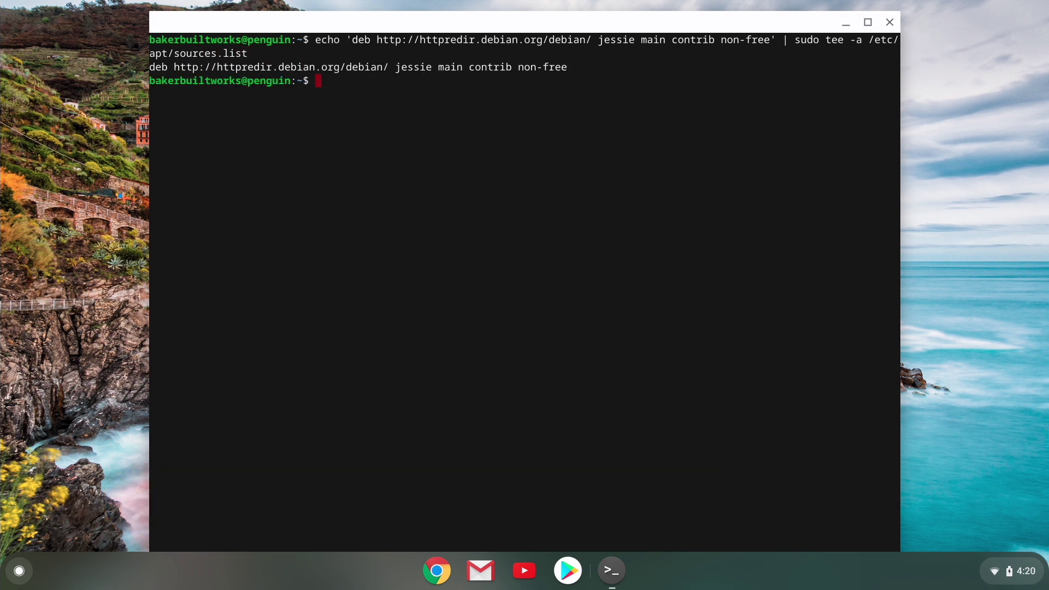
# - Add the 32-bit package architecture with "sudo dpkg --add-architecture i386"
pyautogui.write('sudo dpkg')
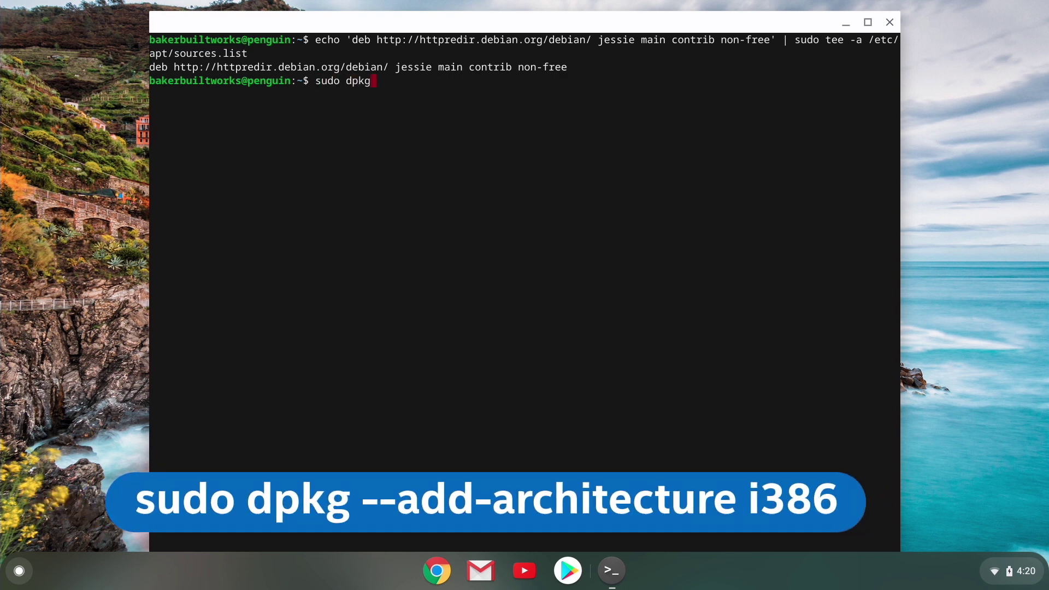
pyautogui.write(' --add-architecture i386')
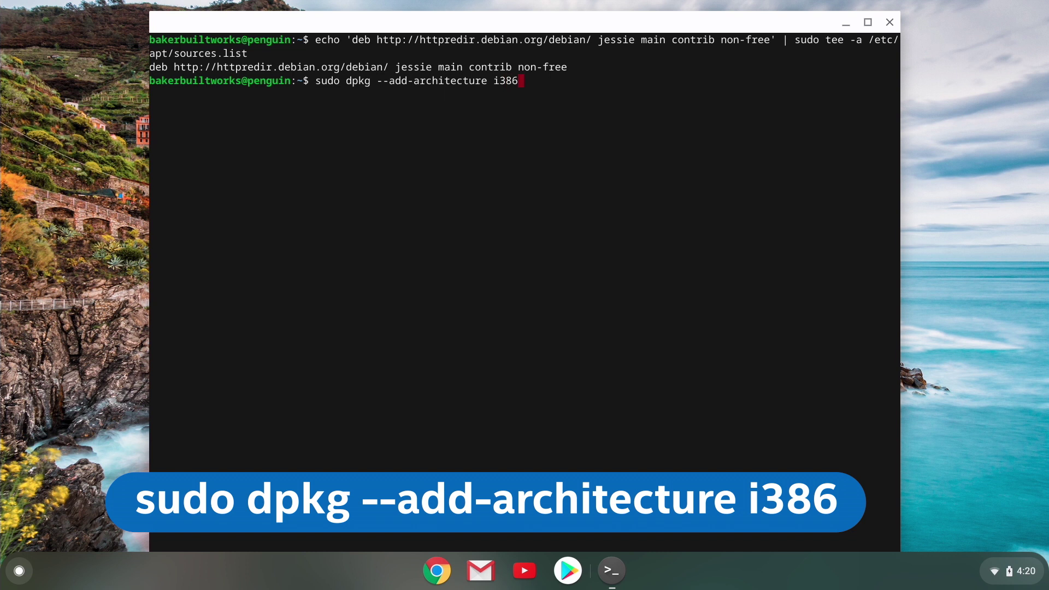
pyautogui.press('Return')
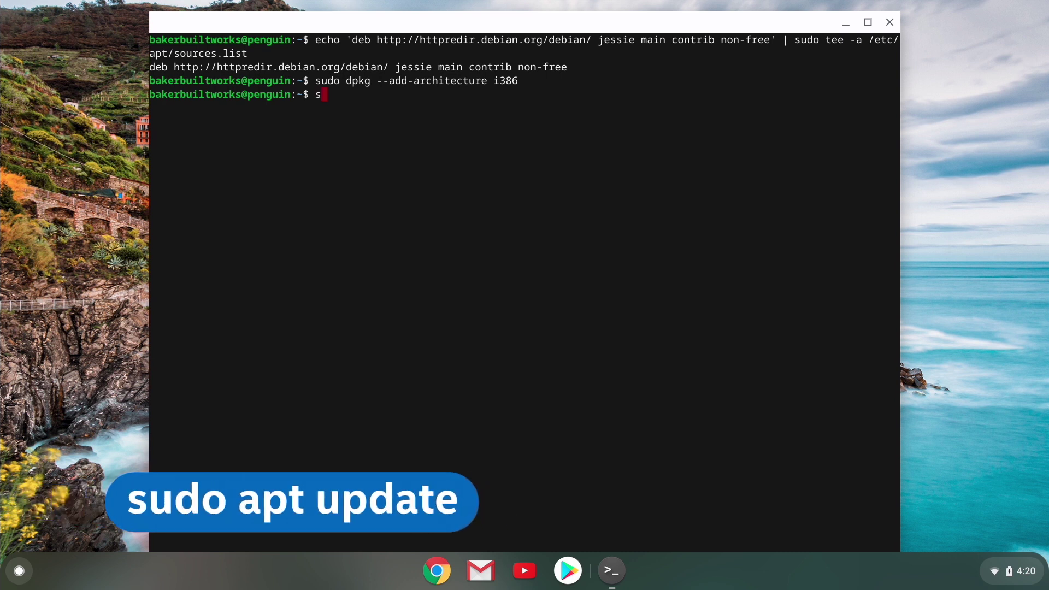
# - Update the package lists for the added repository and architecture with "sudo apt update"
pyautogui.write('sudo apt update')
pyautogui.press('Return')
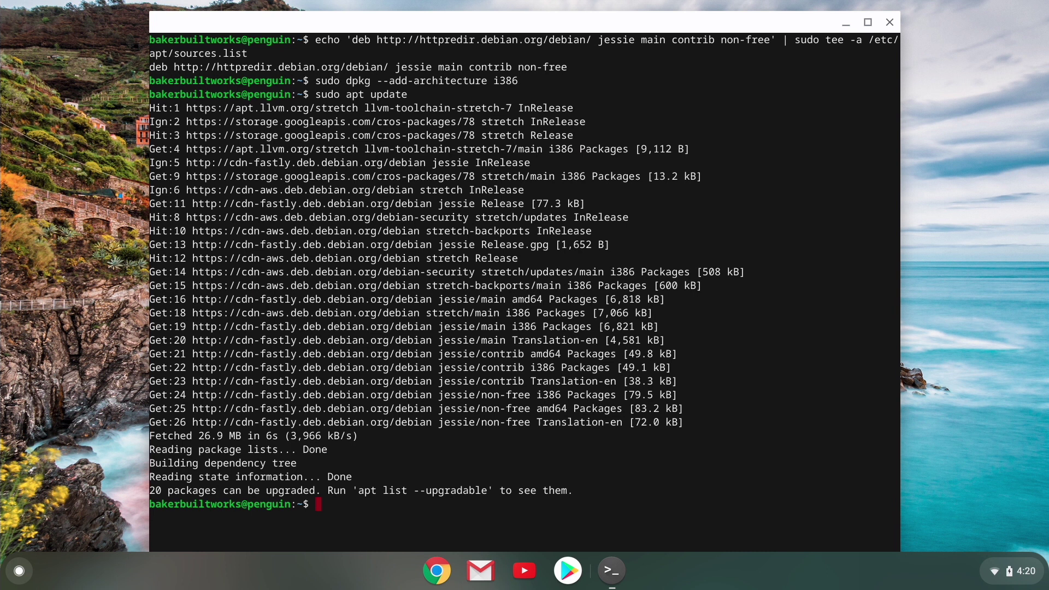
# - Install Steam with "sudo apt install steam" and answer y to continue with the additional packages
pyautogui.write('sudo')
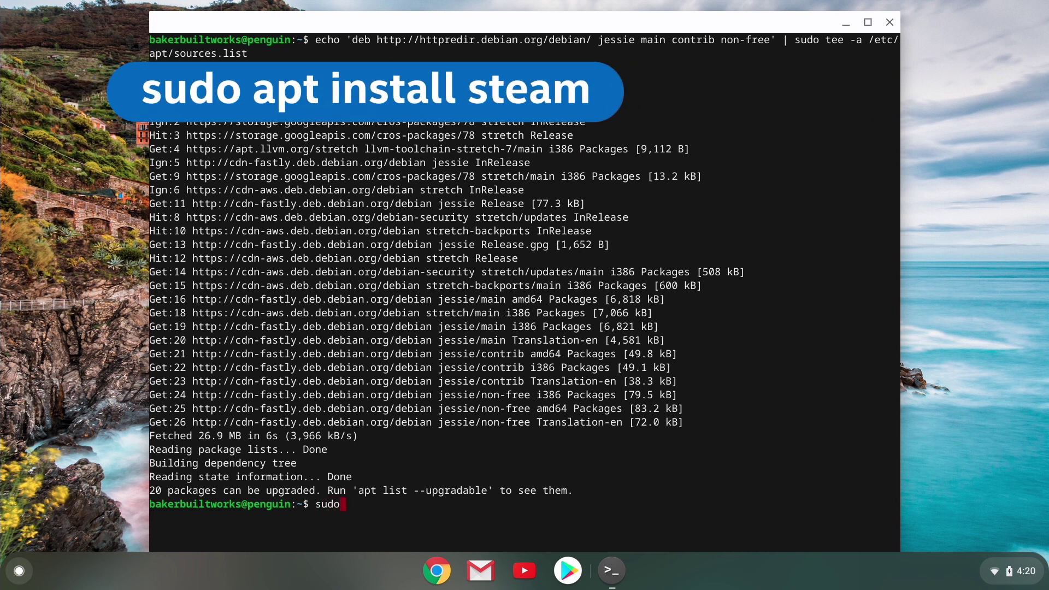
pyautogui.write(' apt install steam')
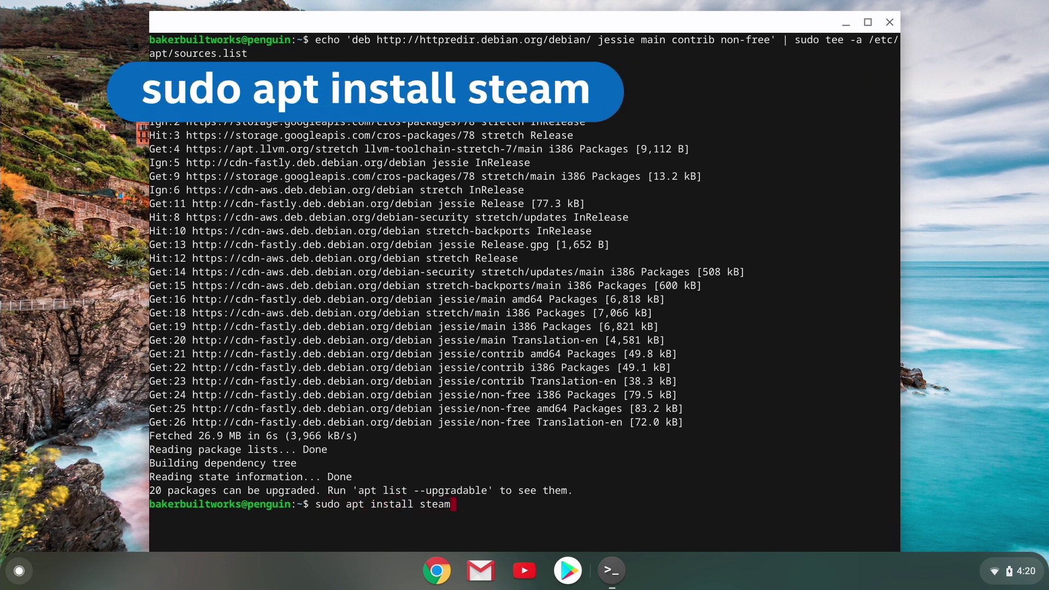
pyautogui.press('Return')
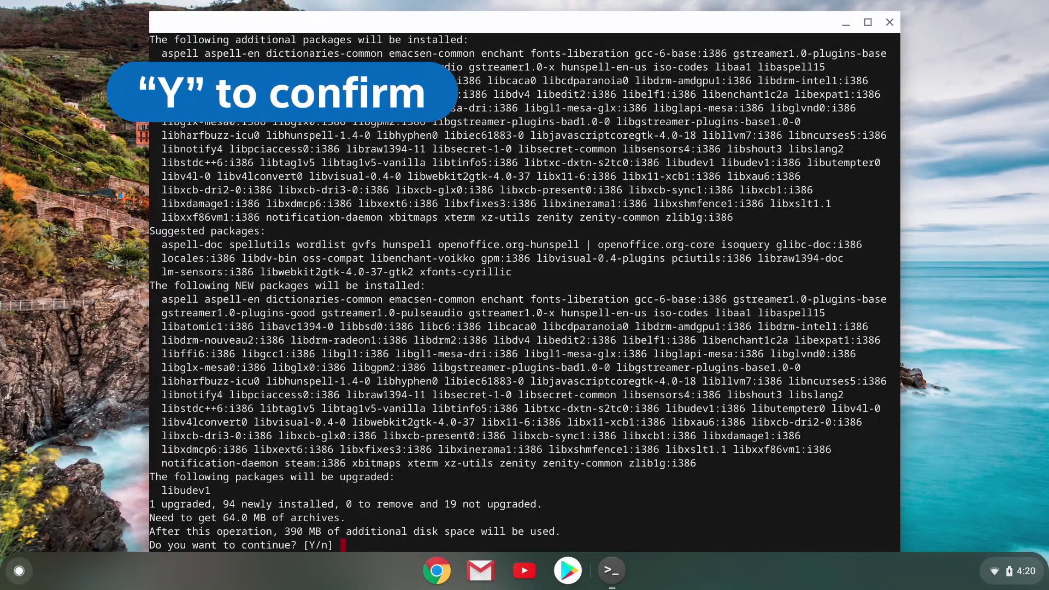
pyautogui.write('y')
pyautogui.press('Return')
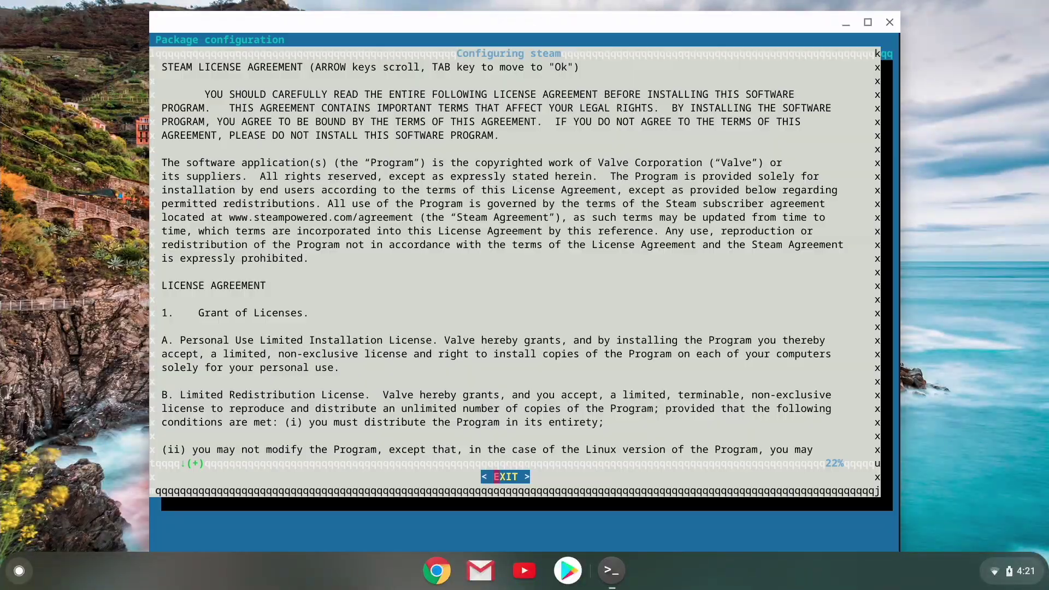
# - Leave the Steam license text and choose I AGREE to accept its terms in the package configuration
pyautogui.press('Return')
pyautogui.press('Down')
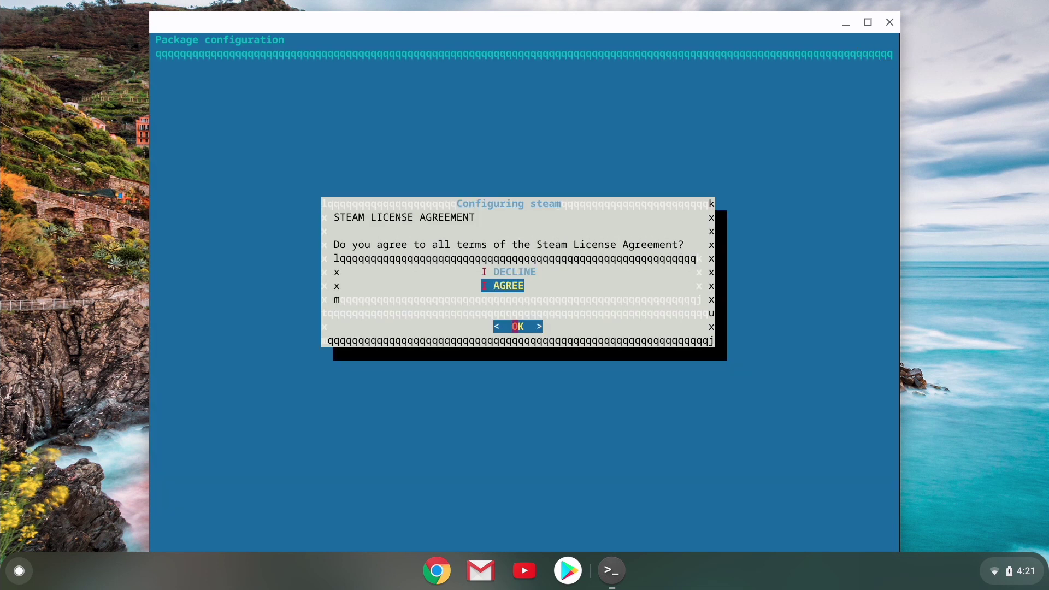
pyautogui.press('Return')
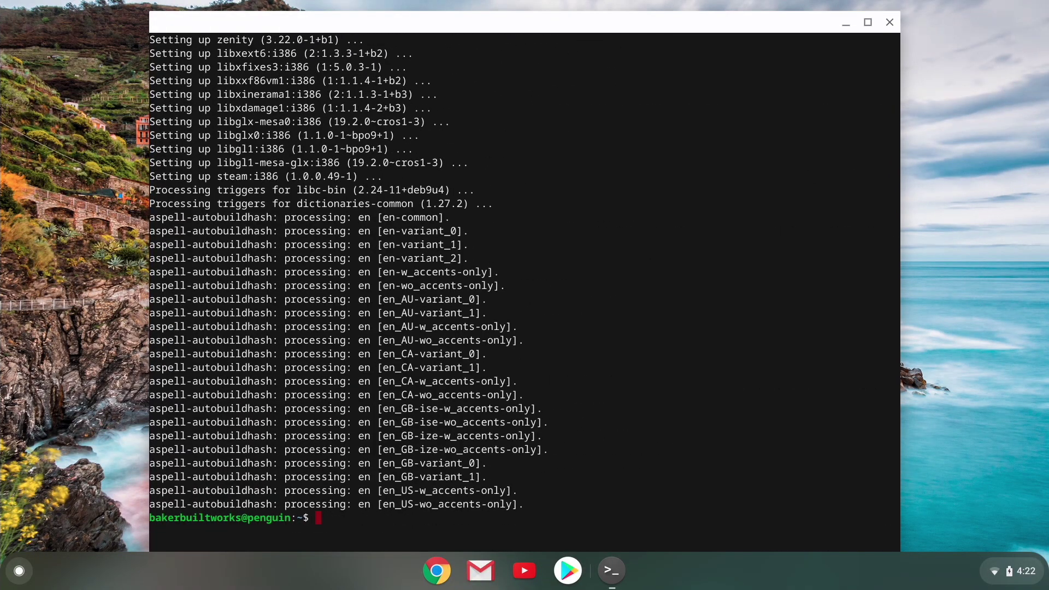
# - Launch Steam with the "steam" command and log in to an existing account with the account name and password
pyautogui.write('steam')
pyautogui.press('Return')
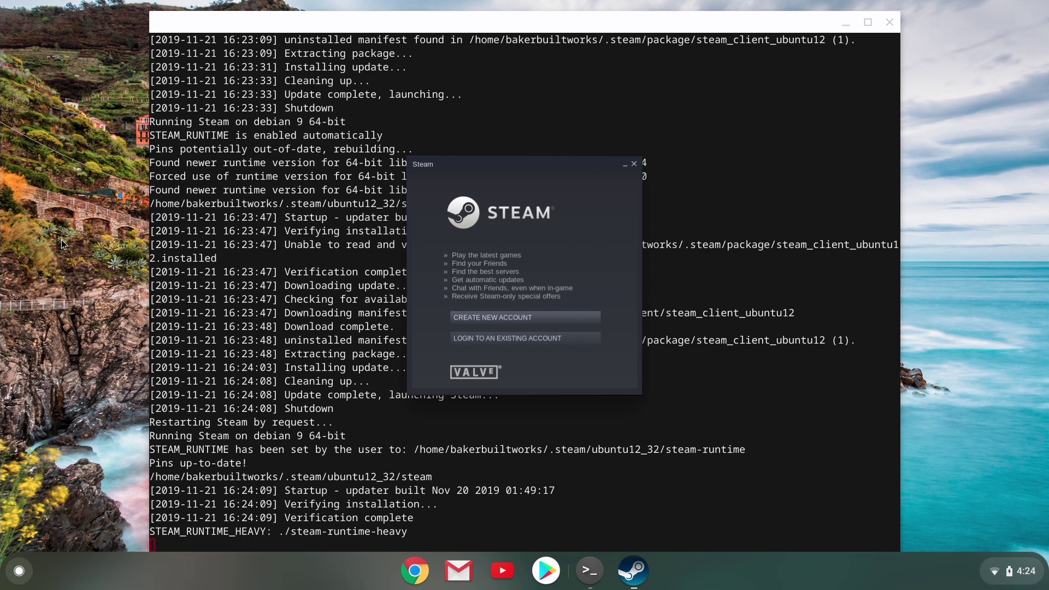
pyautogui.click(534, 339)
pyautogui.write('**********')
pyautogui.press('Tab')
pyautogui.write('**')
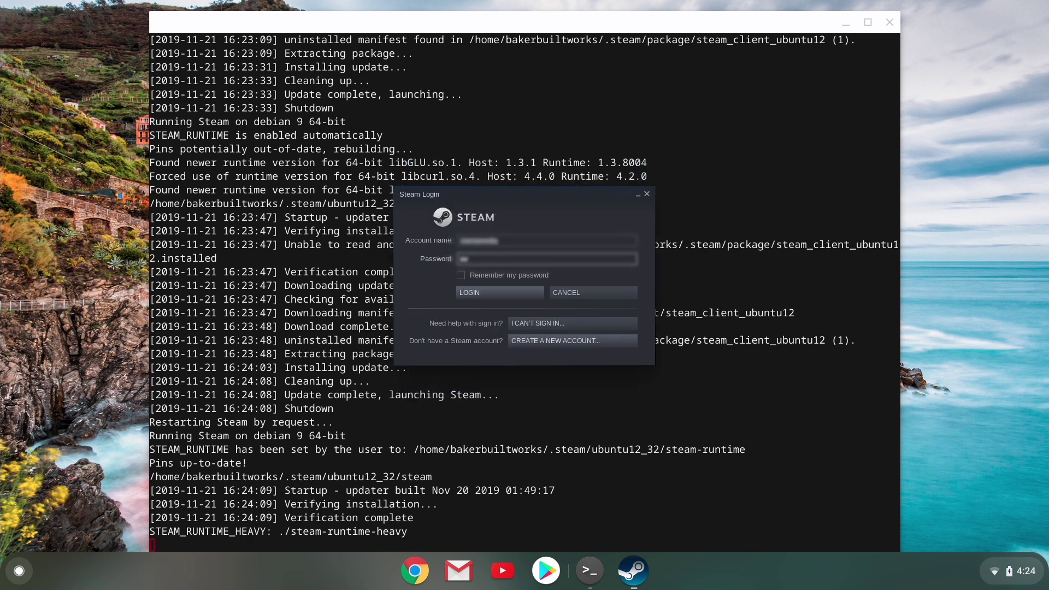
pyautogui.write('•••••••••••••')
pyautogui.press('Return')
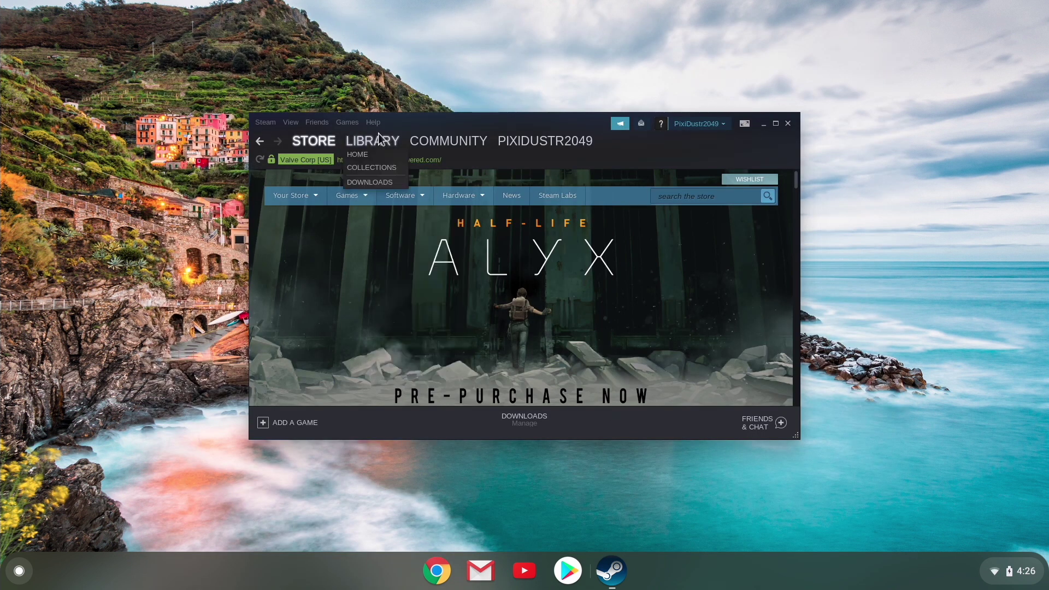
# - Open the Steam library and filter the game list to titles that run on Linux
pyautogui.click(378, 138)
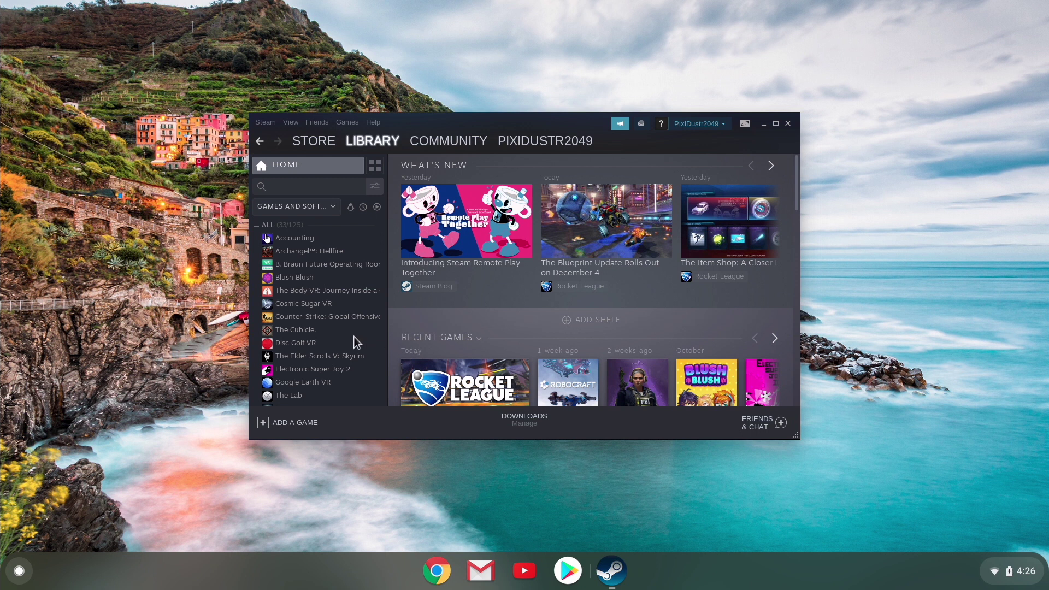
pyautogui.click(352, 208)
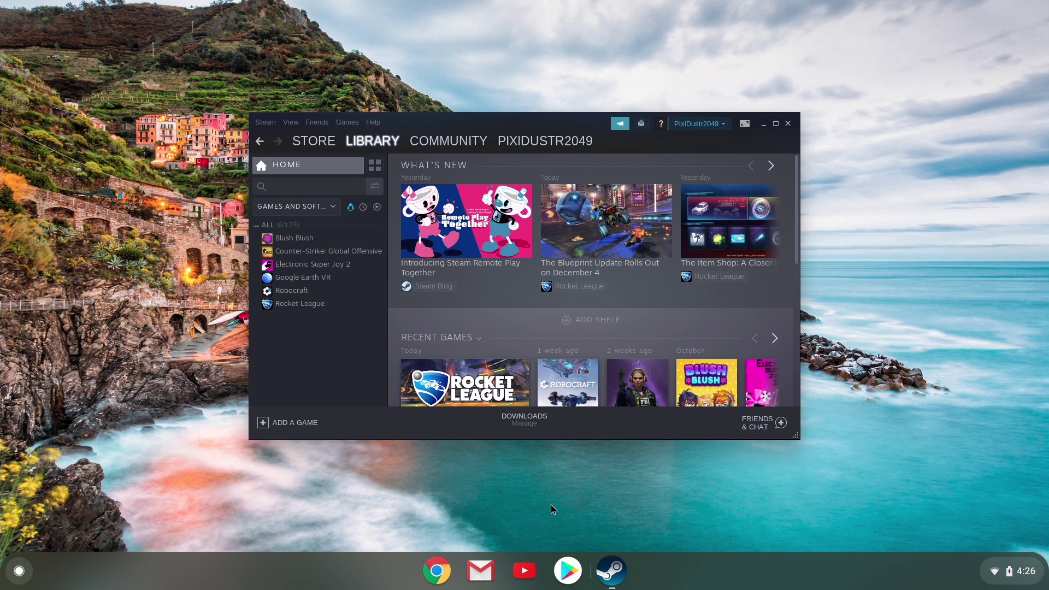
# - Install Rocket League in the default location with a desktop shortcut and agree to its end user license agreement
pyautogui.click(314, 305)
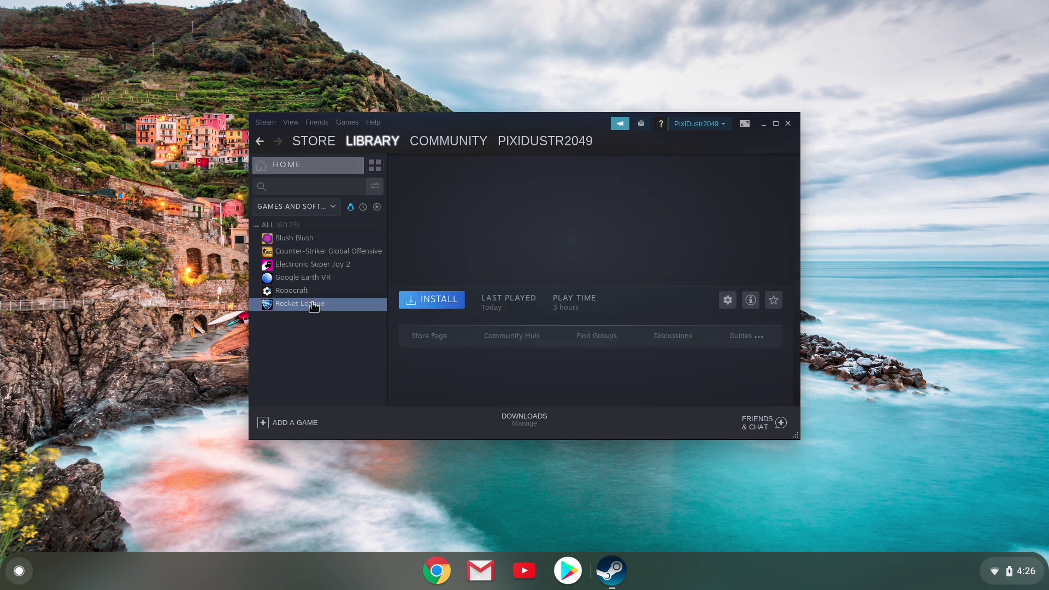
pyautogui.click(436, 303)
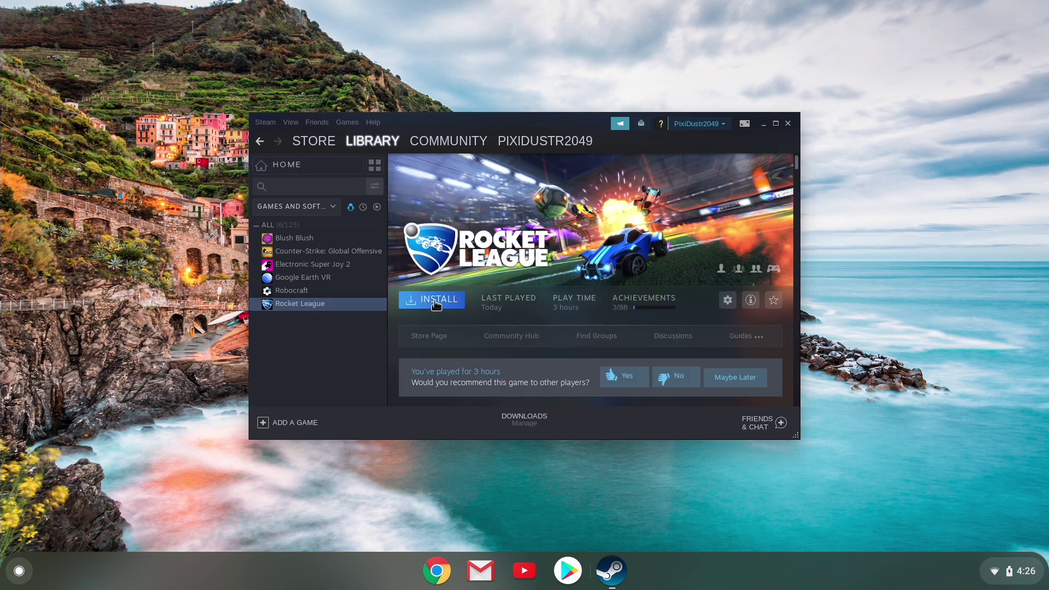
pyautogui.click(435, 302)
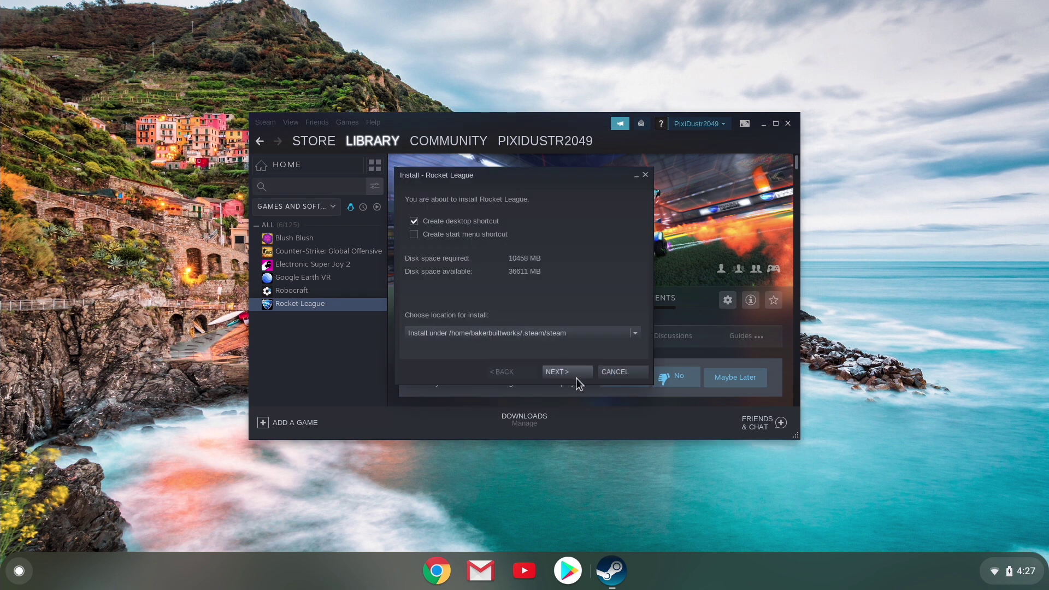
pyautogui.click(569, 373)
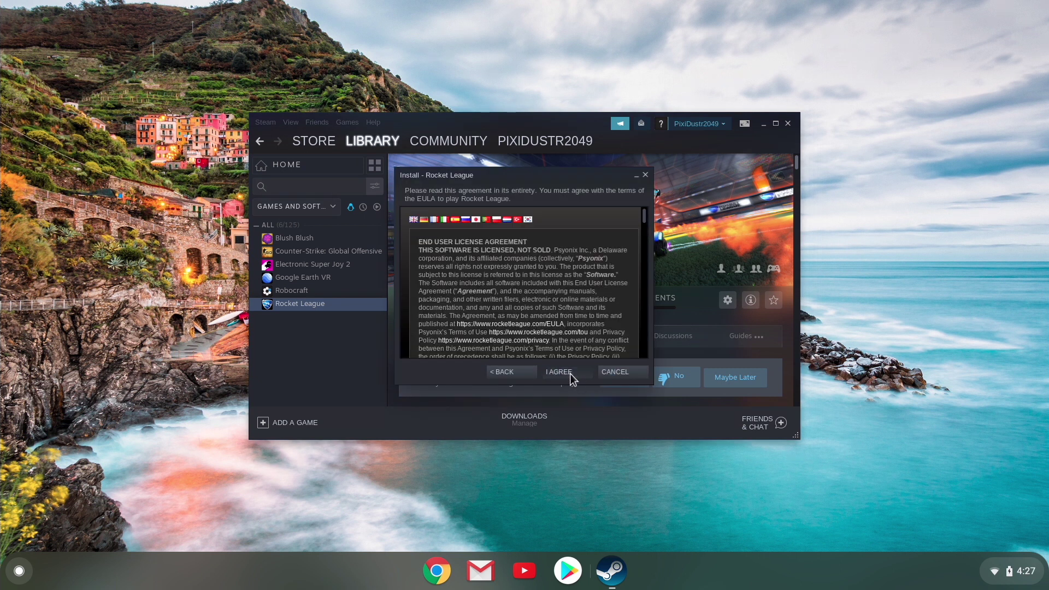
pyautogui.click(569, 373)
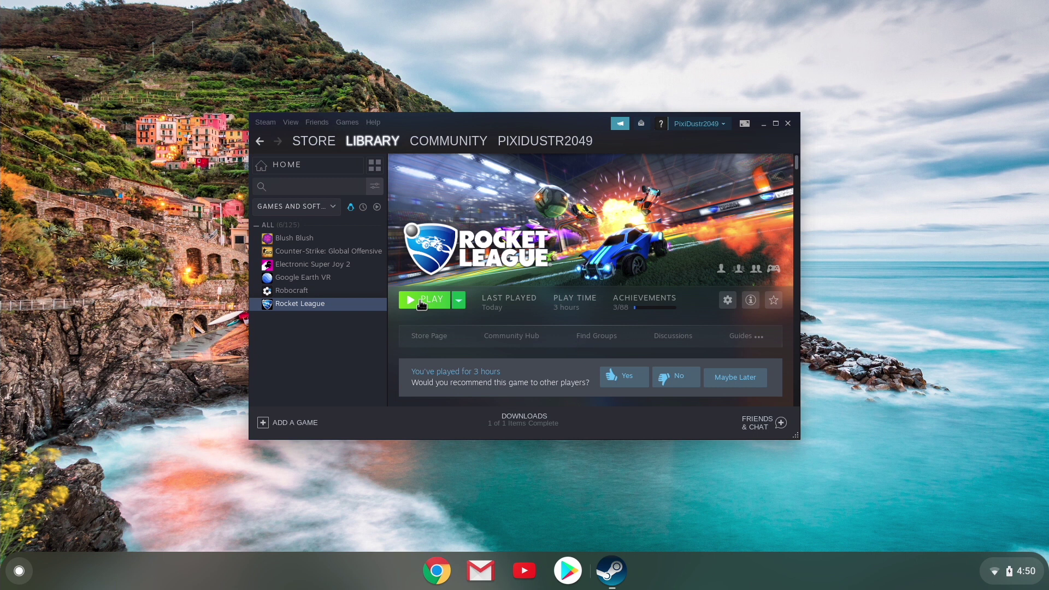
# - Start Rocket League, continue past its title screen and open the game's video options
pyautogui.click(421, 301)
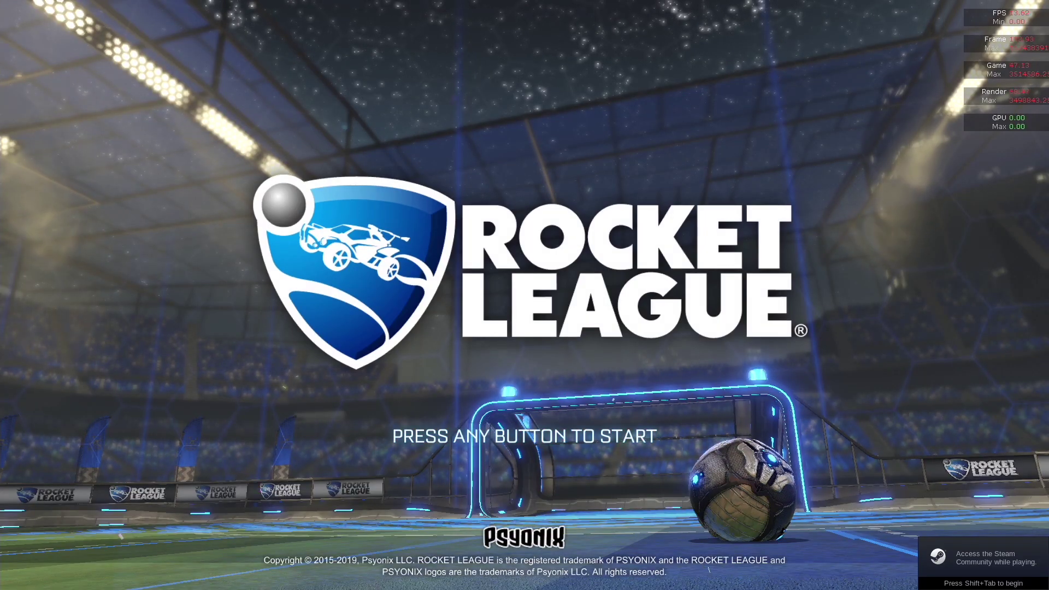
pyautogui.click(184, 282)
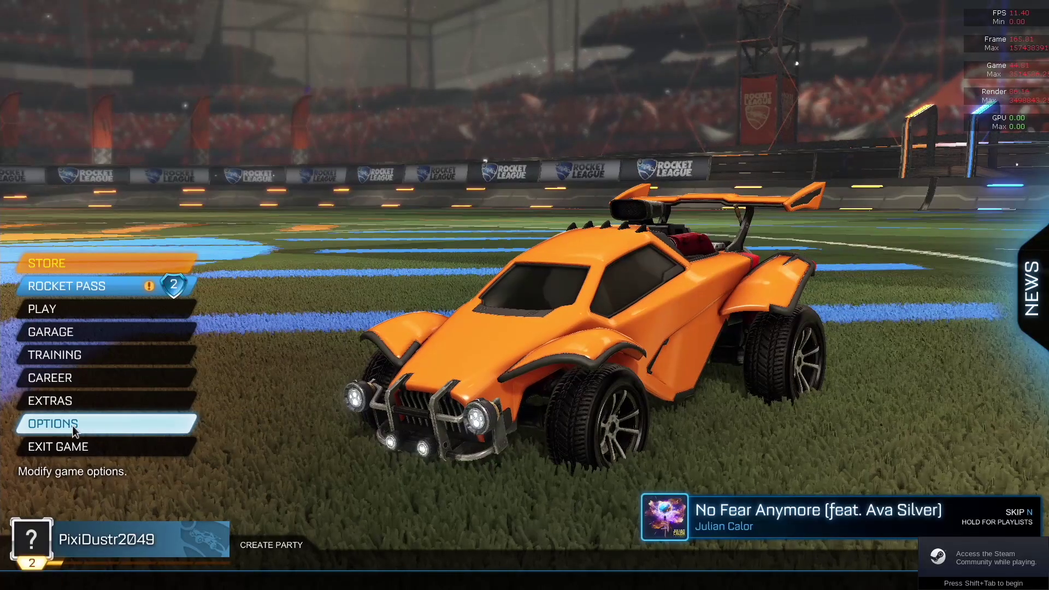
pyautogui.click(75, 425)
pyautogui.click(626, 141)
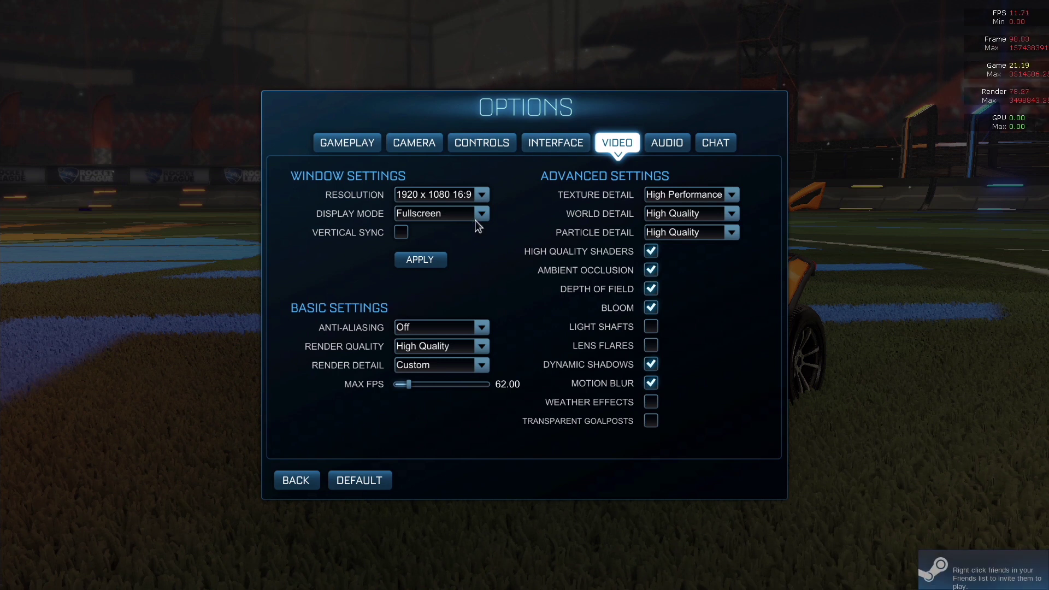
# - Set World Detail to Performance in the advanced video settings and open the Particle Detail choices
pyautogui.click(730, 213)
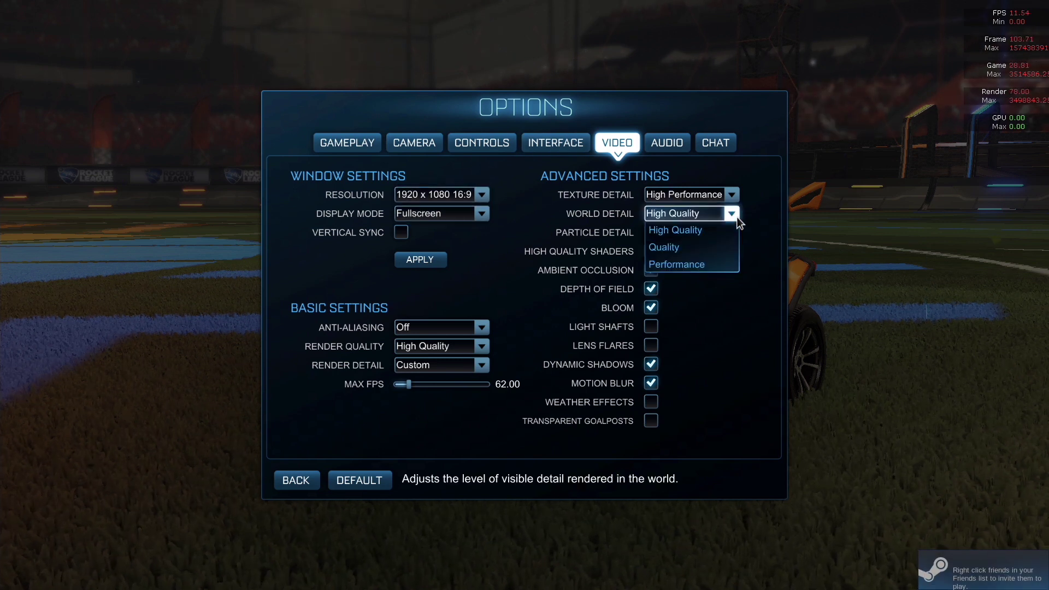
pyautogui.click(688, 263)
pyautogui.click(729, 229)
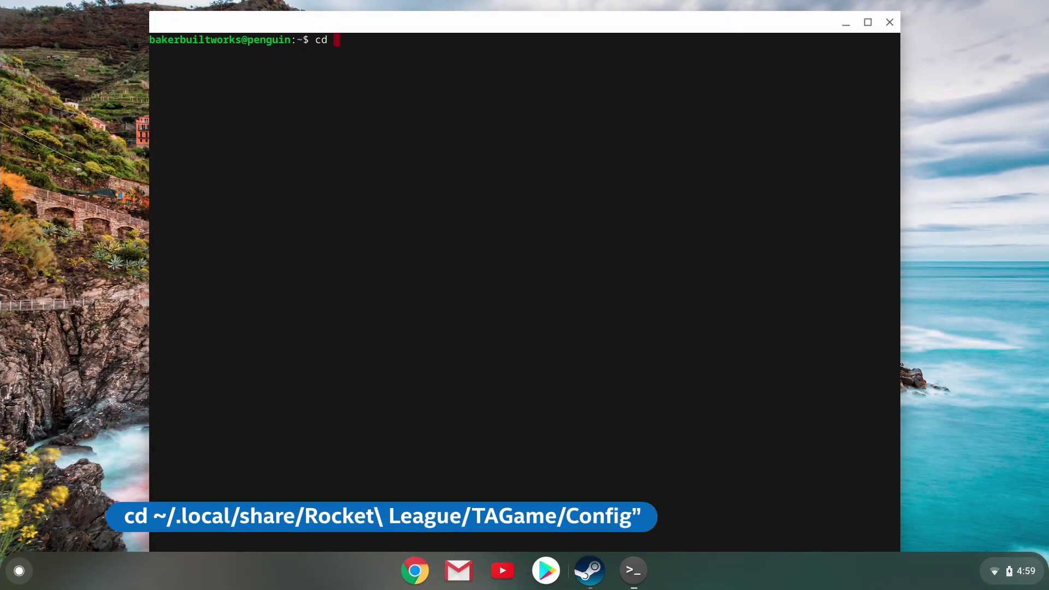
# - In the Linux terminal, change to ~/.local and its share folder, listing the contents of each with ls
pyautogui.write('~/.local')
pyautogui.press('Return')
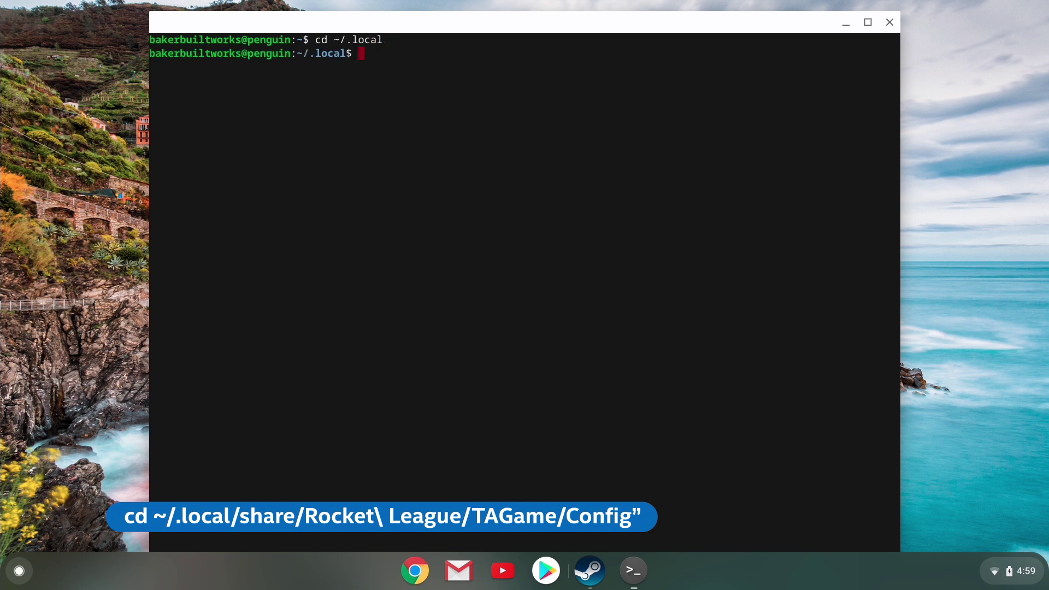
pyautogui.write('ls')
pyautogui.press('Return')
pyautogui.write('cd share')
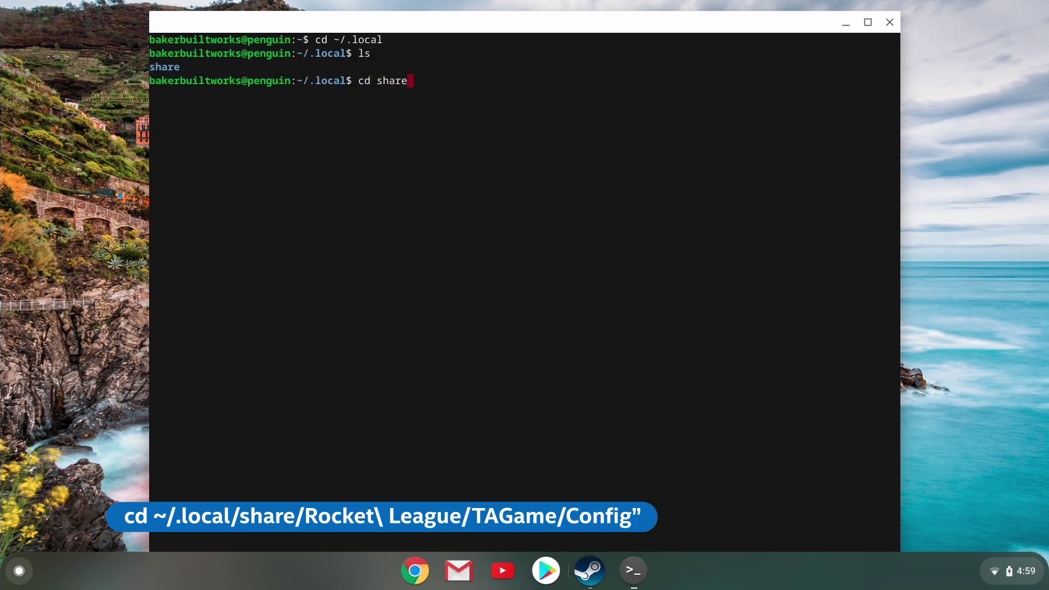
pyautogui.press('Return')
pyautogui.write('ls')
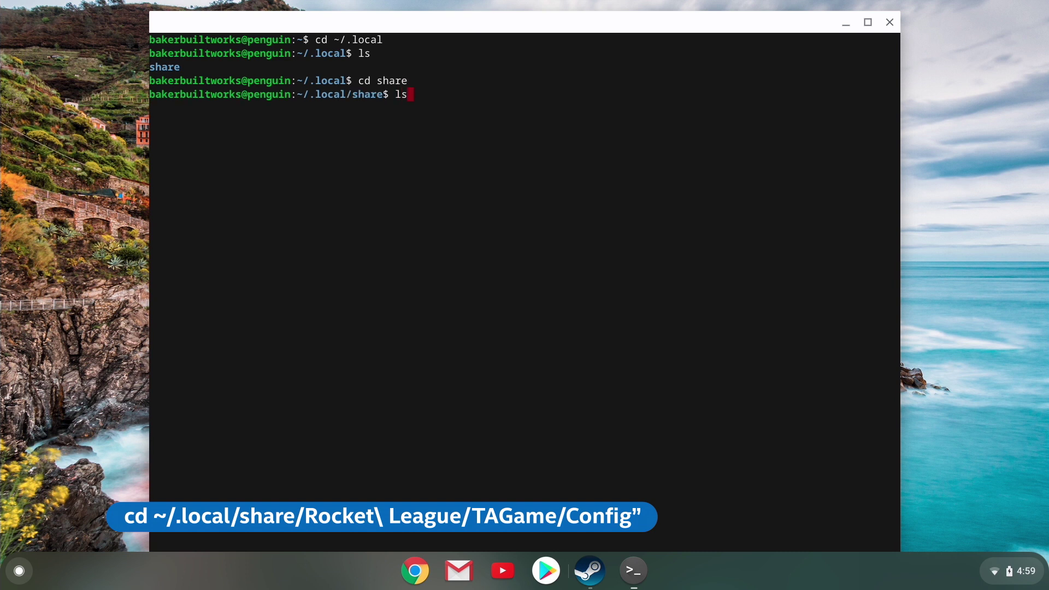
pyautogui.press('Return')
# - Change into the game's folder with "cd Rocket\ League" and list its contents
pyautogui.write('d')
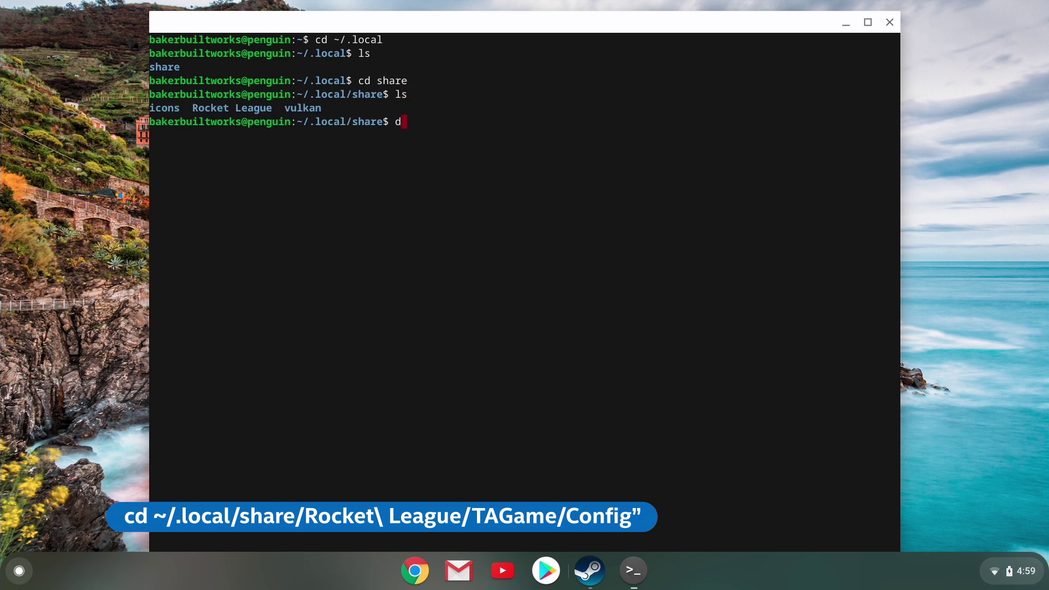
pyautogui.press('BackSpace')
pyautogui.write('cd Rocket\\ League')
pyautogui.press('Return')
pyautogui.write('l')
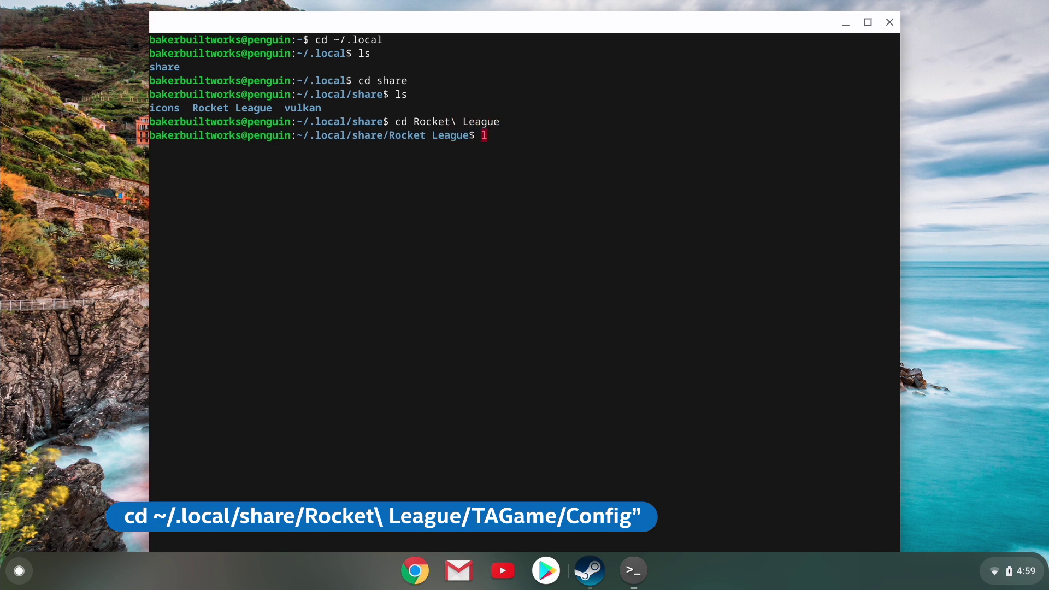
pyautogui.write('s')
pyautogui.press('Return')
# - Change into TAGame and its Config folder, listing the contents of each with ls
pyautogui.write('cd ')
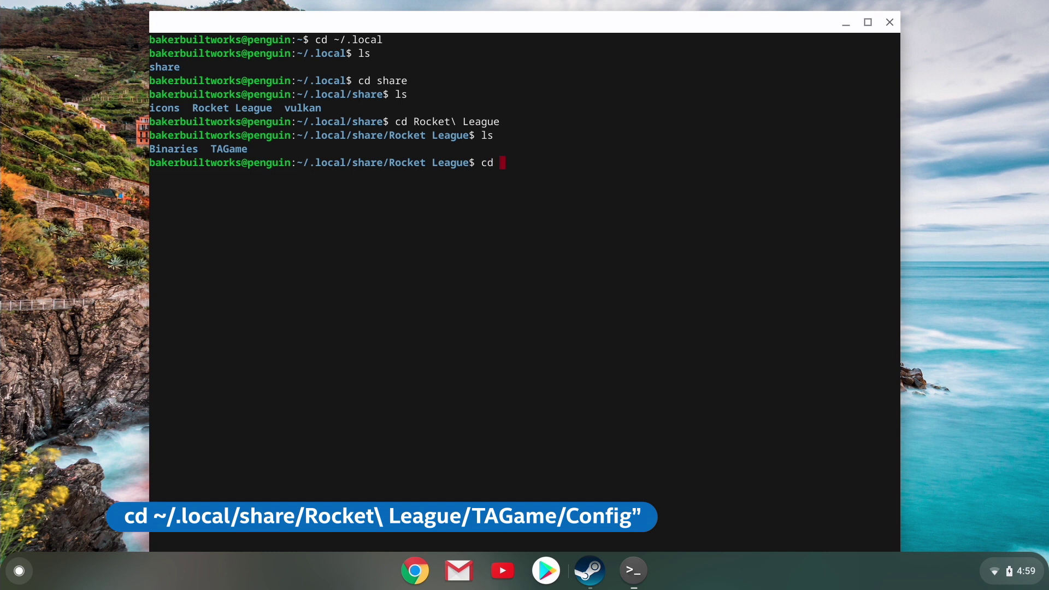
pyautogui.write('TAGame')
pyautogui.press('Return')
pyautogui.write('ls')
pyautogui.press('Return')
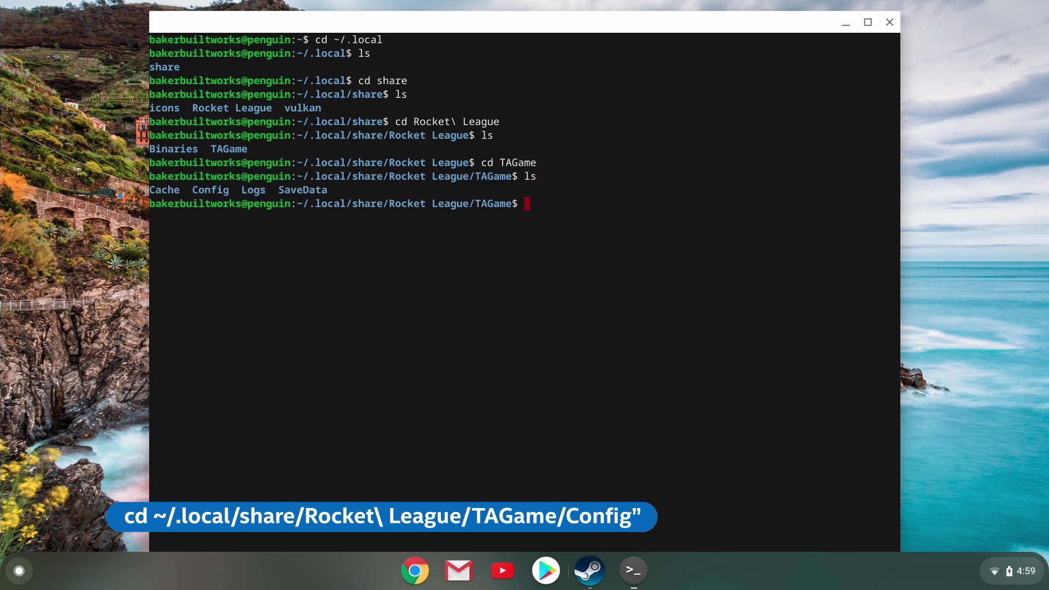
pyautogui.write('cd Config')
pyautogui.press('Return')
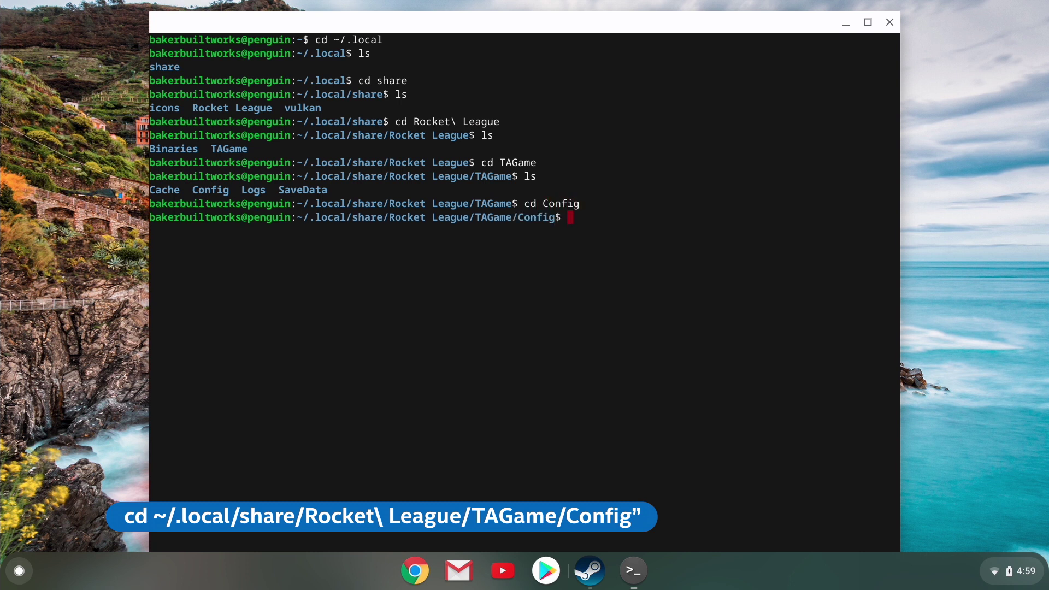
pyautogui.write('ls')
pyautogui.press('Return')
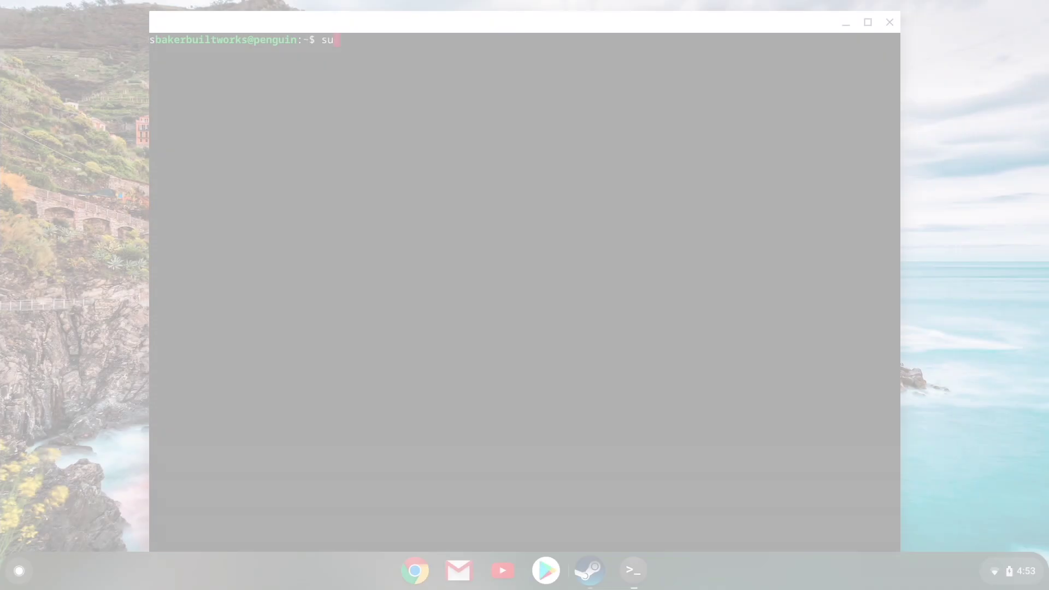
# - Install the nano text editor with "sudo apt install nano"
pyautogui.write('udo ')
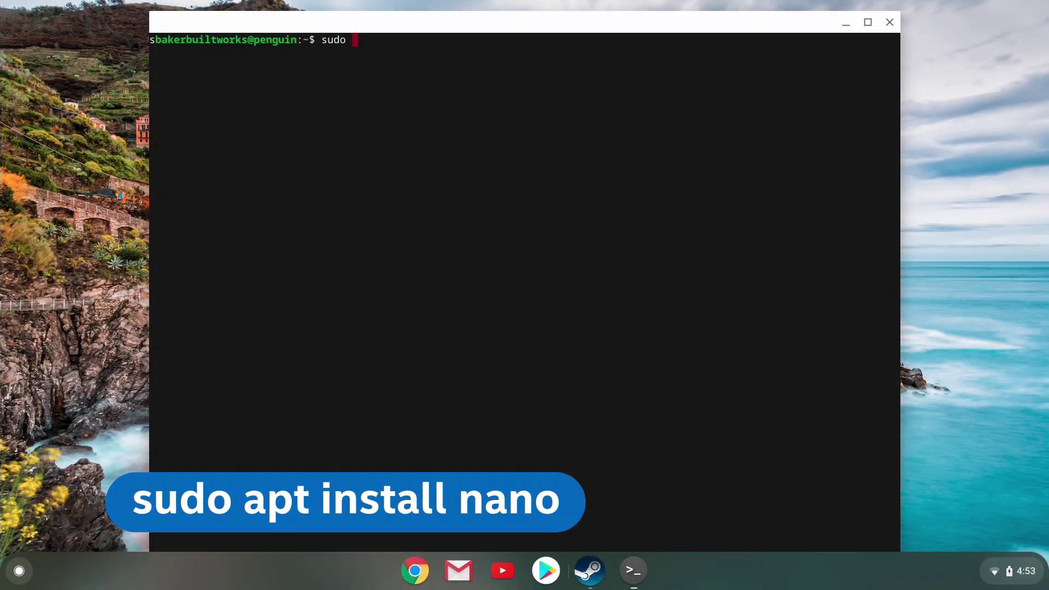
pyautogui.write('apt install')
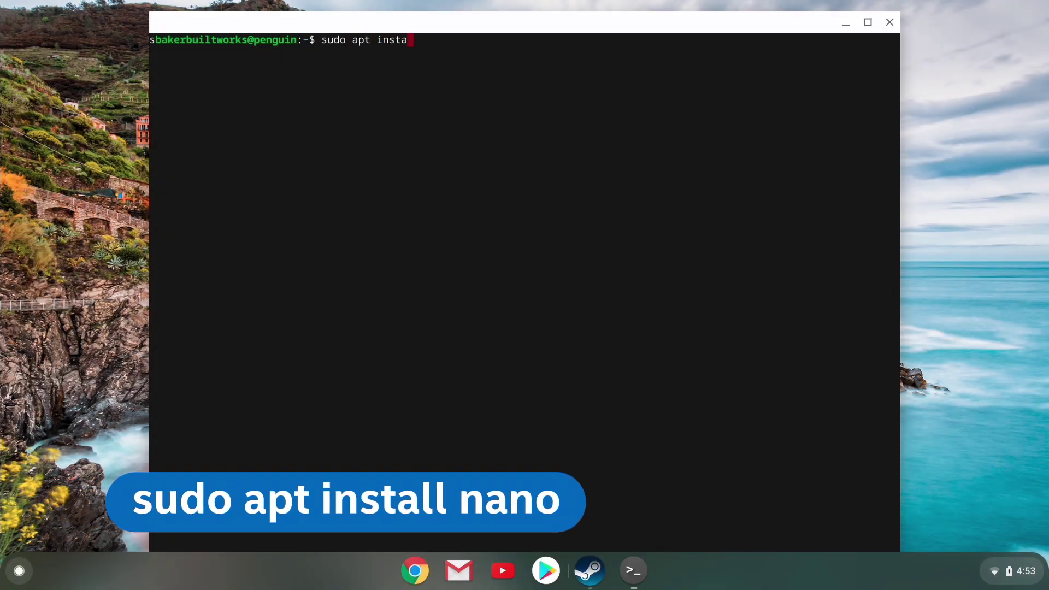
pyautogui.write(' nano')
pyautogui.press('Return')
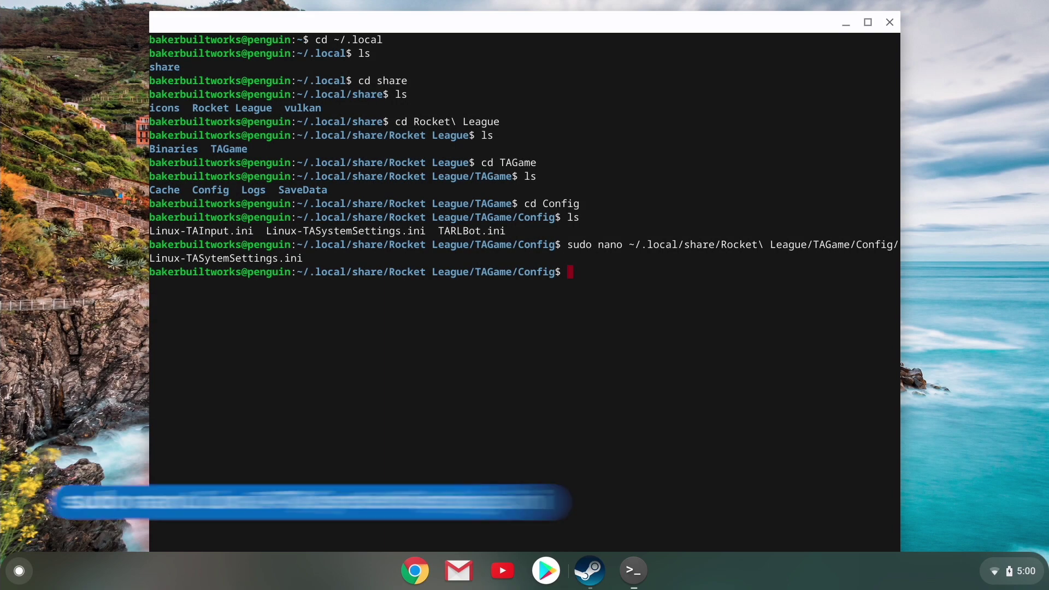
# - Edit Linux-TASystemSettings.ini with sudo nano and save the changes under the same file name on exit
pyautogui.write('sudo nano Linux-TASystemSettings.ini')
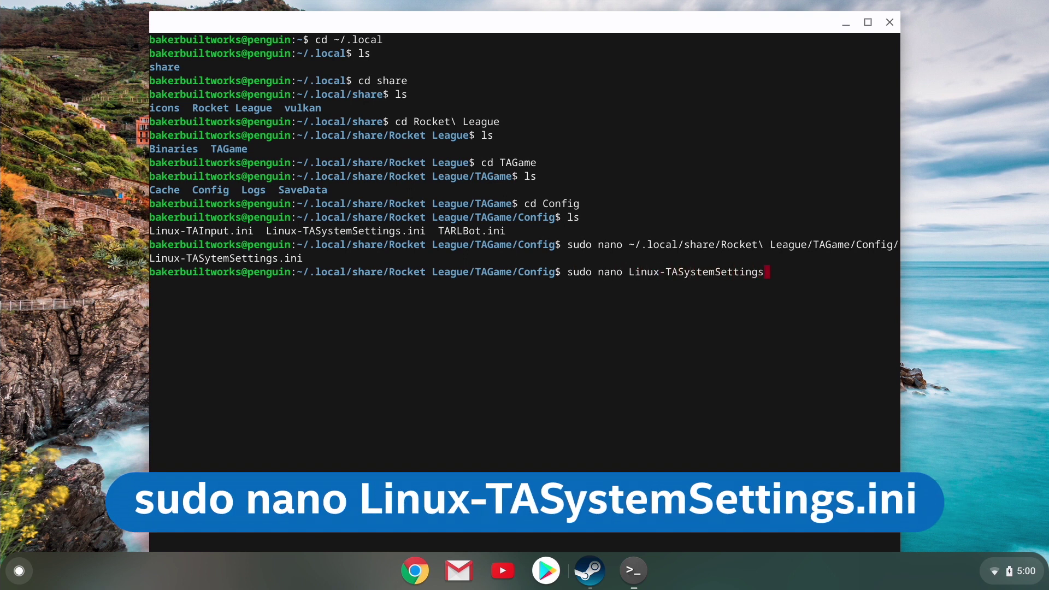
pyautogui.press('Return')
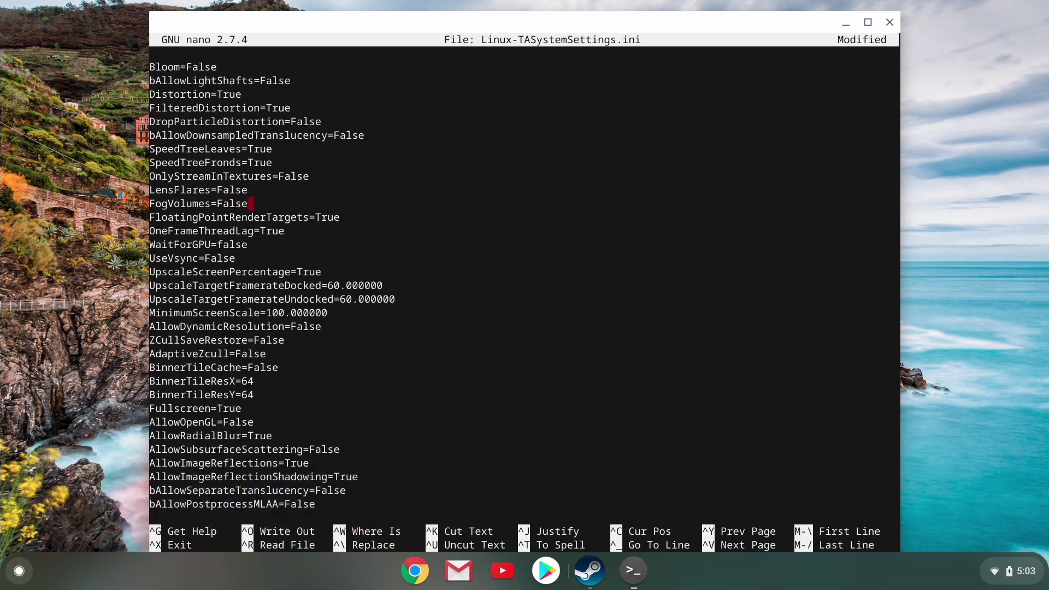
pyautogui.hotkey('ctrl', 'x')
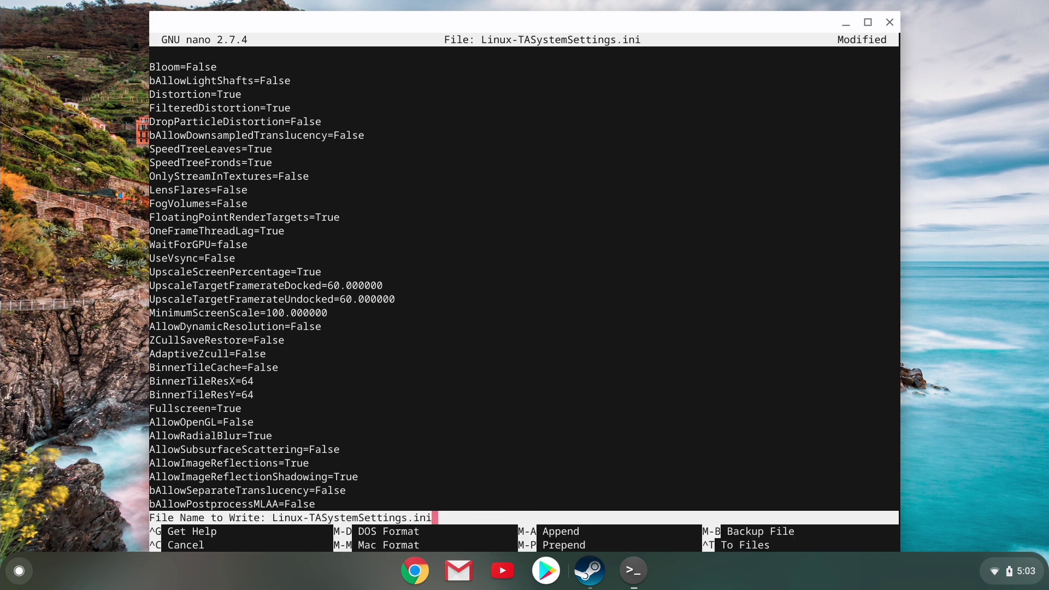
pyautogui.press('Return')
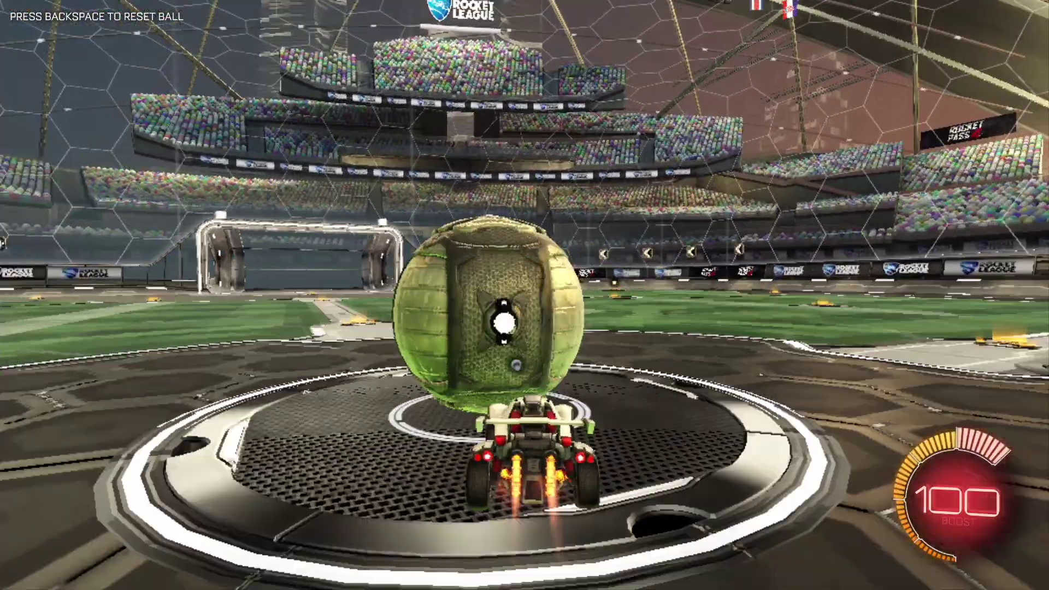
pyautogui.press('d')
pyautogui.press('a')
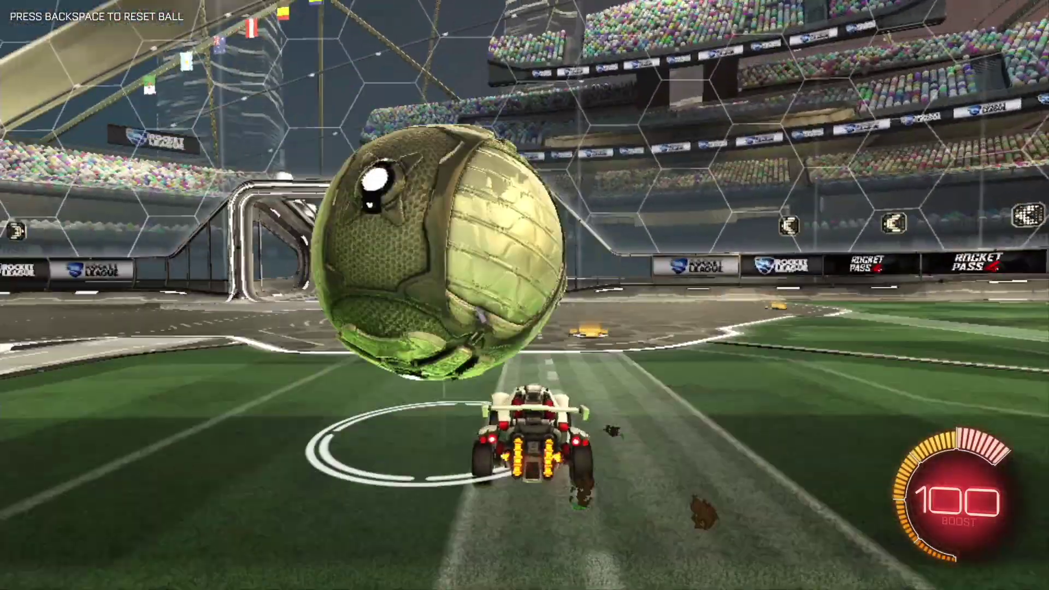
pyautogui.press('w')
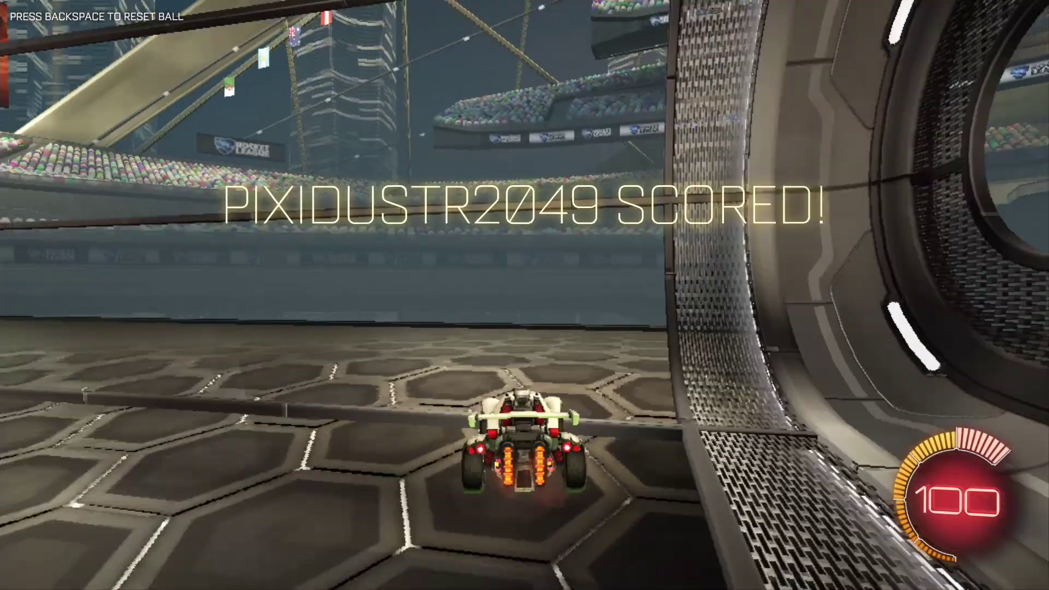
pyautogui.press('space')
pyautogui.press('d')
pyautogui.press('w')
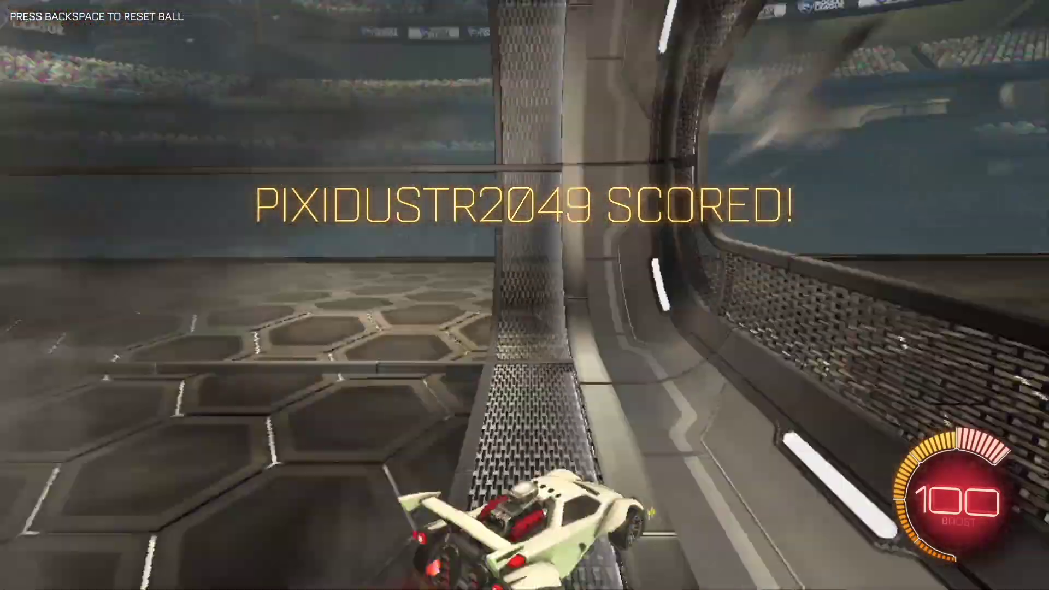
pyautogui.press('a')
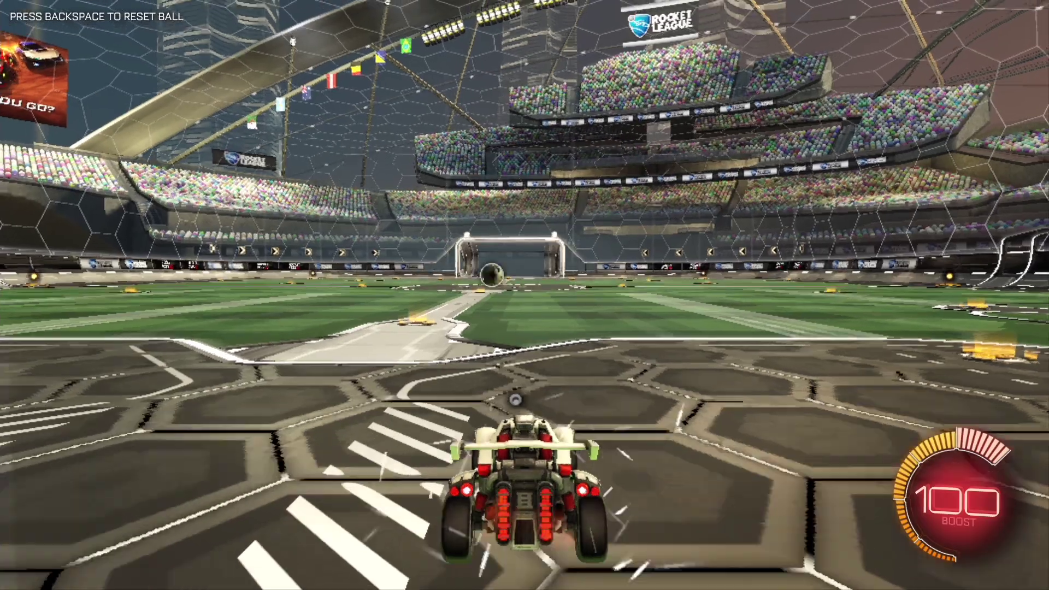
pyautogui.press('d')
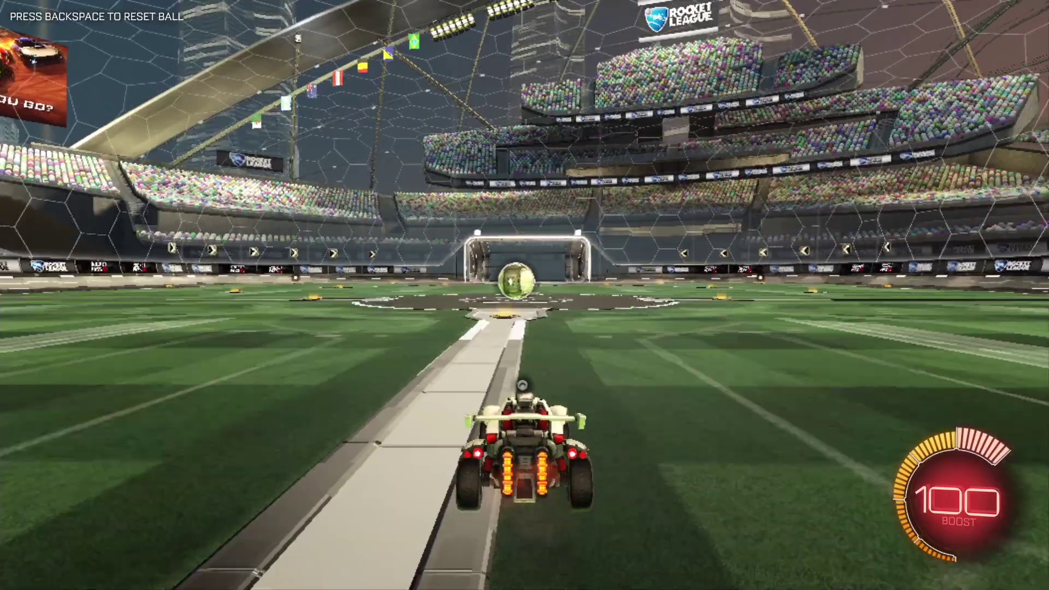
pyautogui.press('w')
pyautogui.press('d')
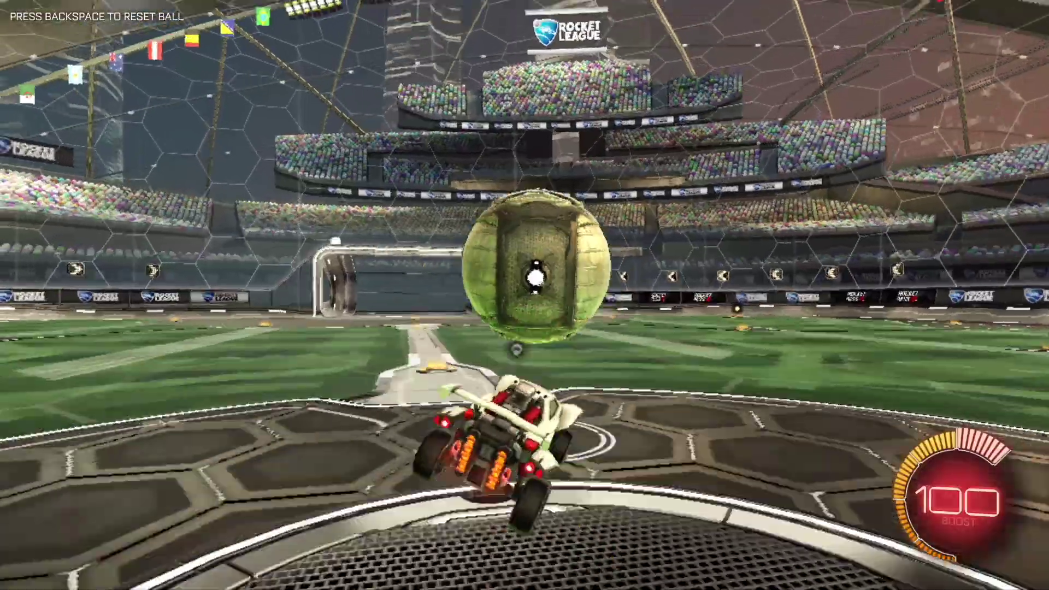
pyautogui.press('space')
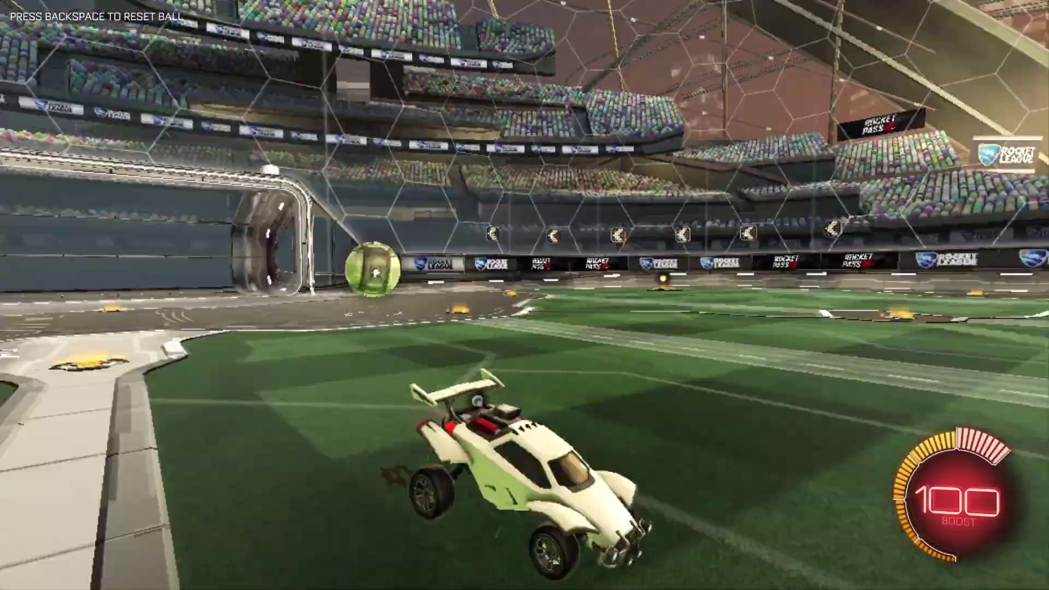
pyautogui.press('a')
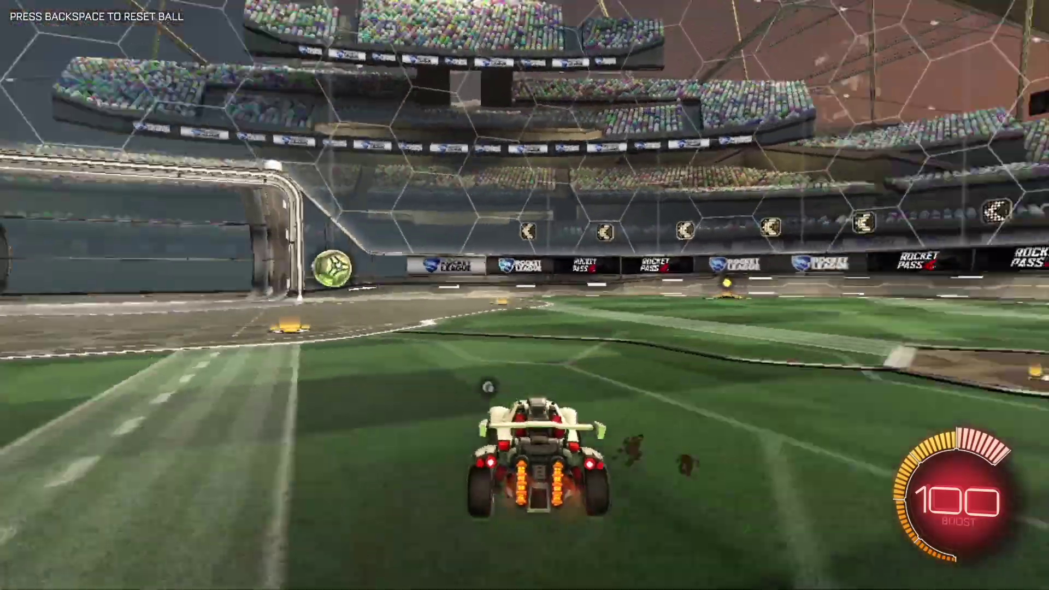
pyautogui.press('d')
pyautogui.press('a')
pyautogui.press('space')
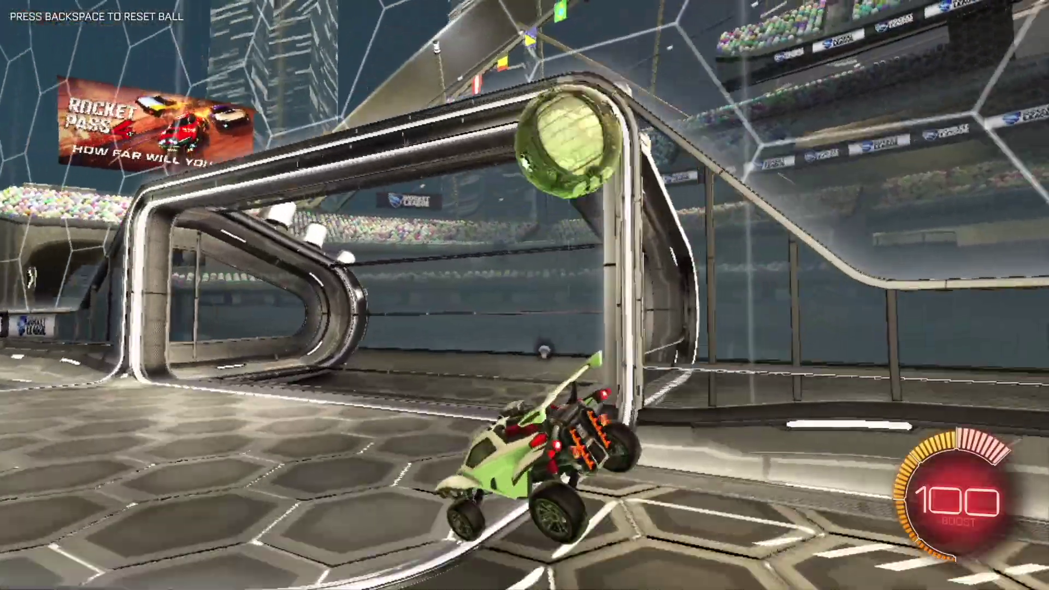
pyautogui.press('a')
pyautogui.press('d')
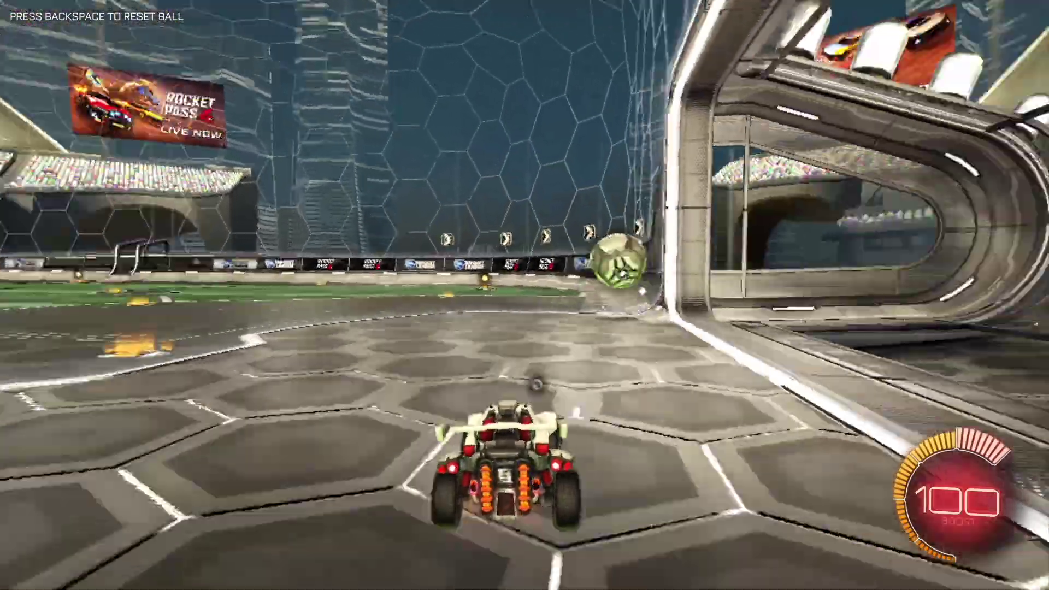
pyautogui.press('a')
pyautogui.press('space')
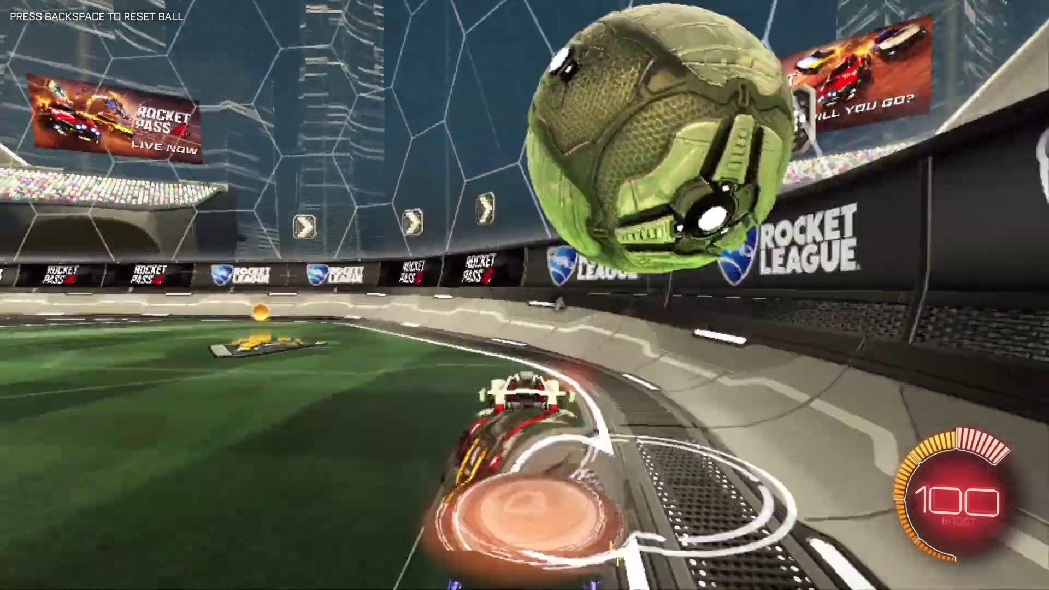
pyautogui.press('a')
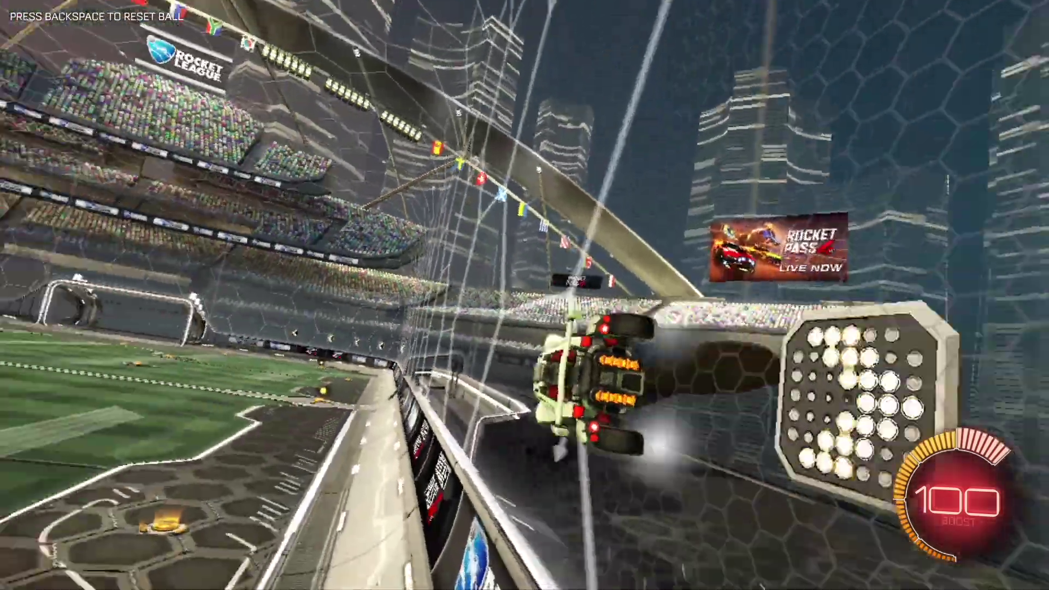
pyautogui.press('a')
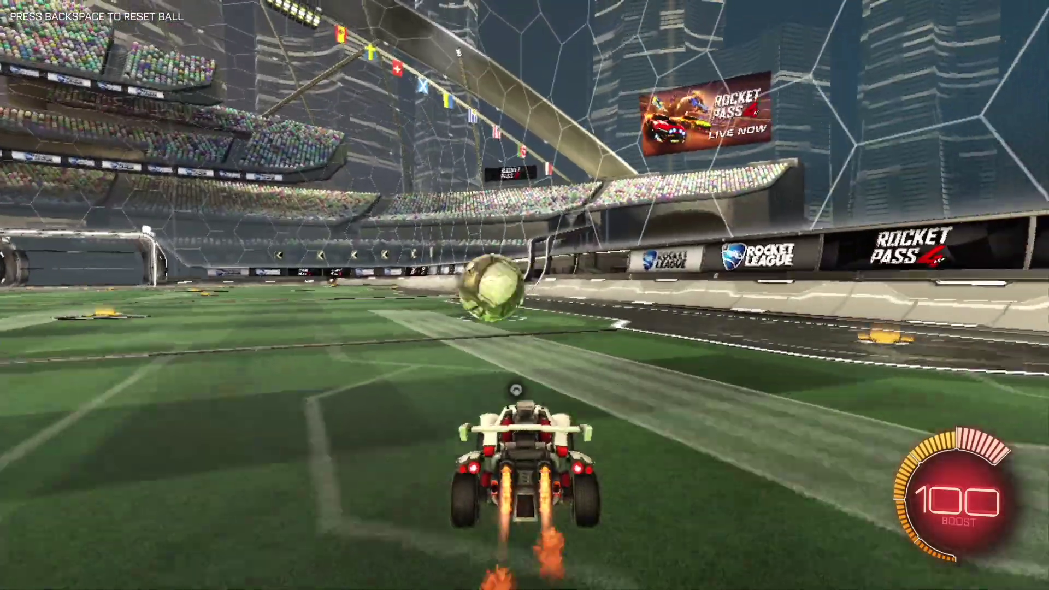
pyautogui.press('a')
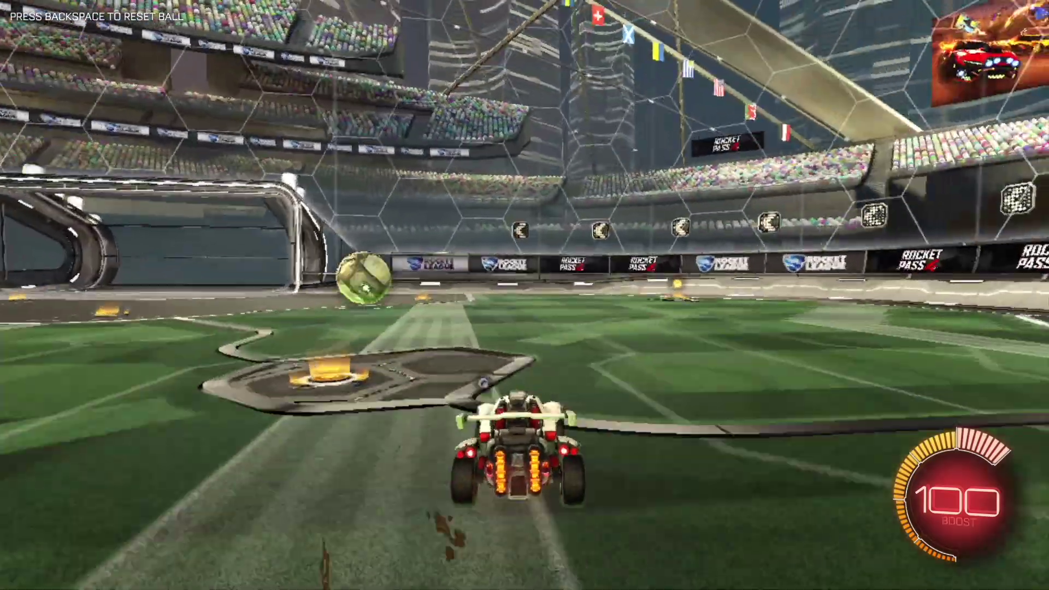
pyautogui.press('a')
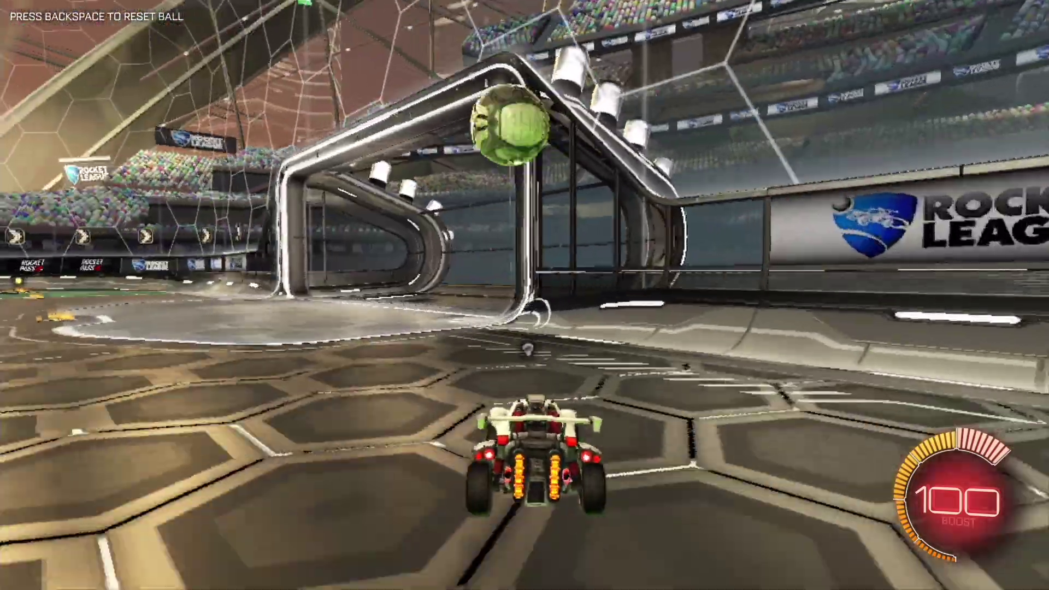
pyautogui.press('a')
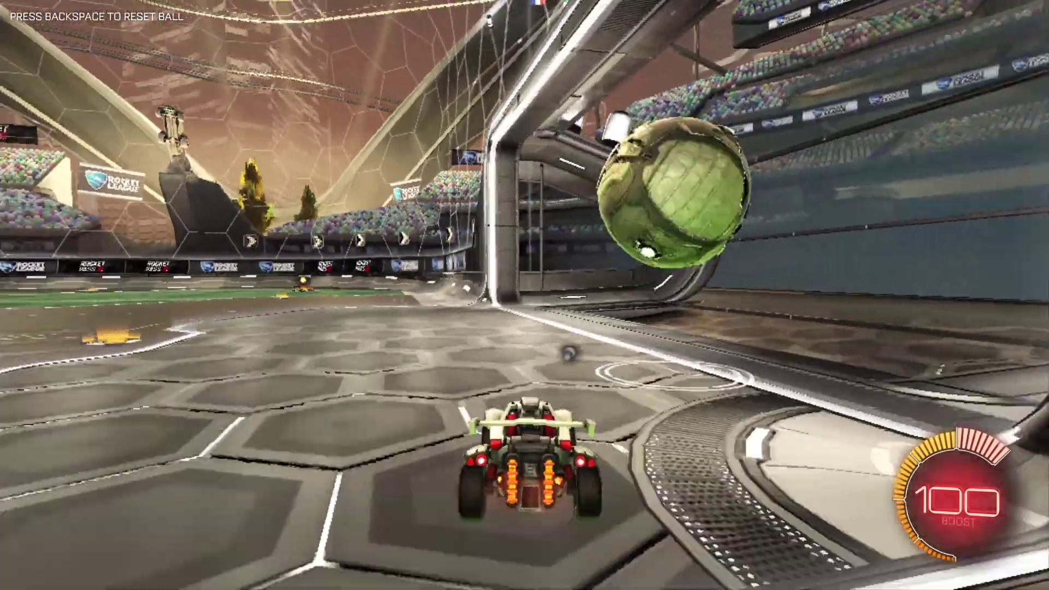
pyautogui.press('d')
pyautogui.press('w')
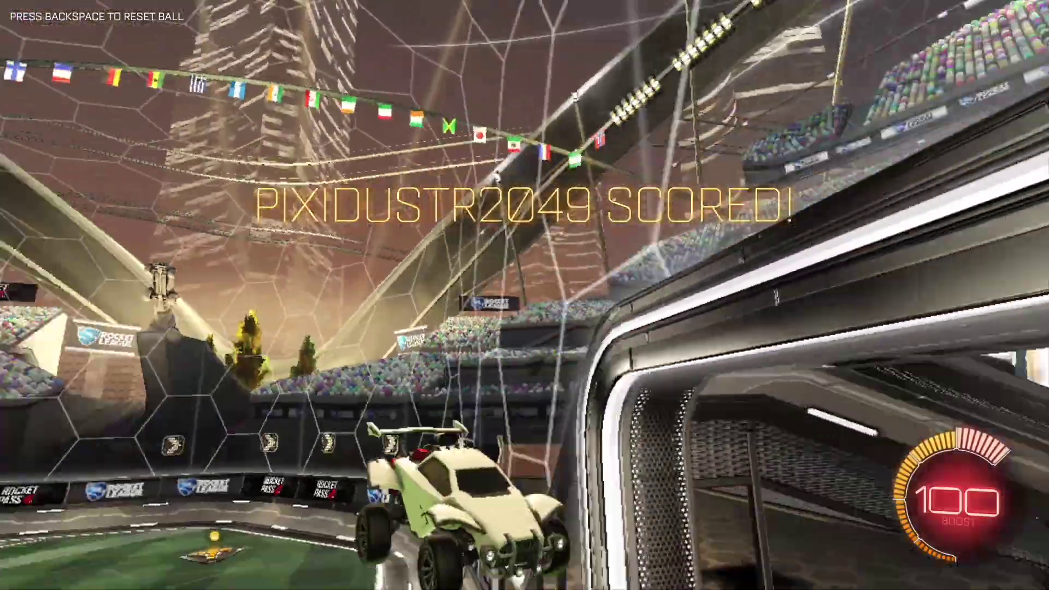
pyautogui.press('a')
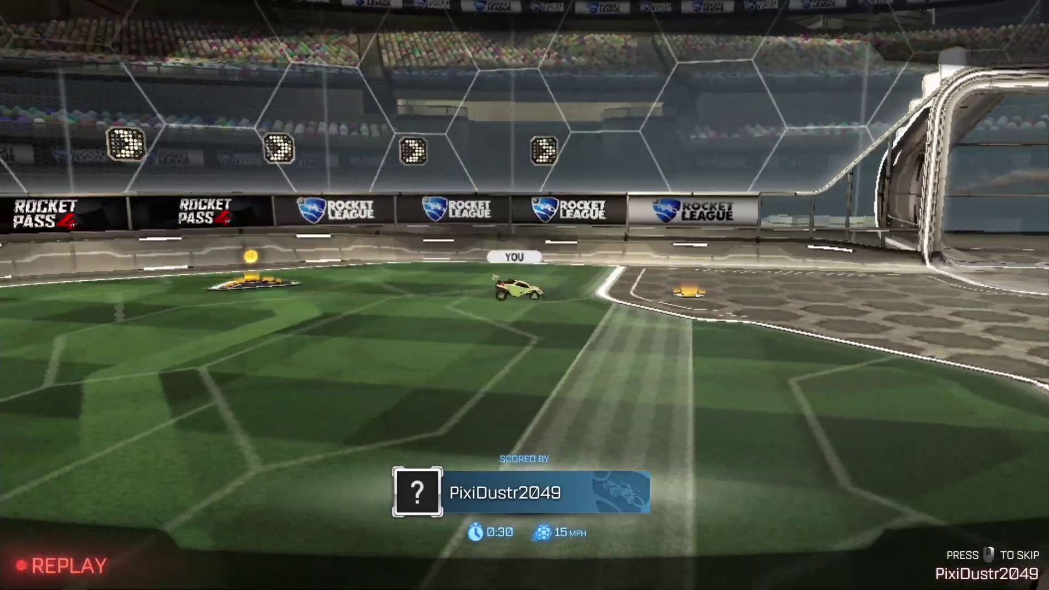
pyautogui.press('w')
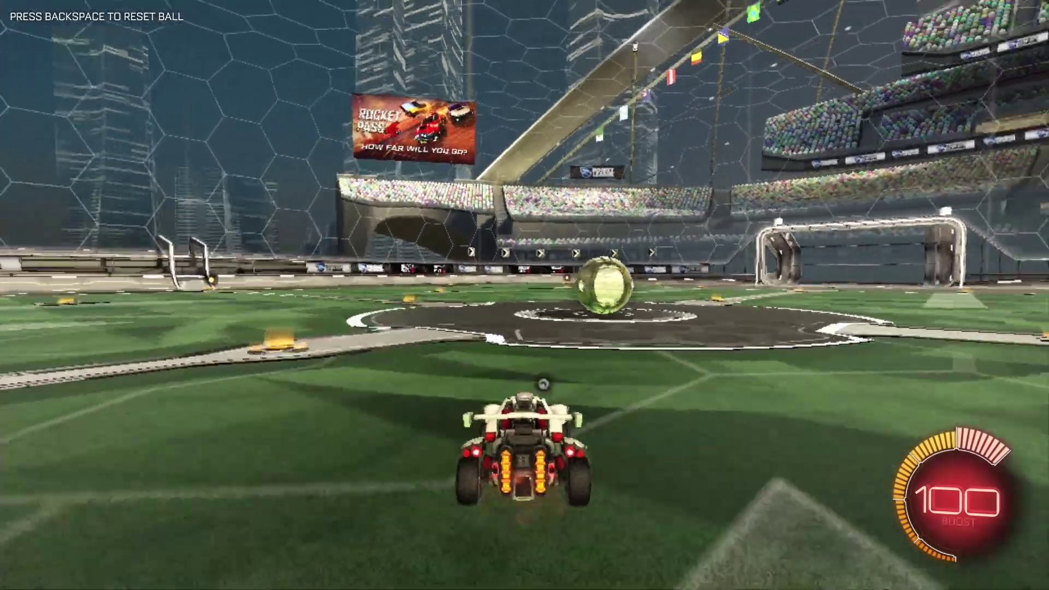
pyautogui.press('d')
pyautogui.press('d')
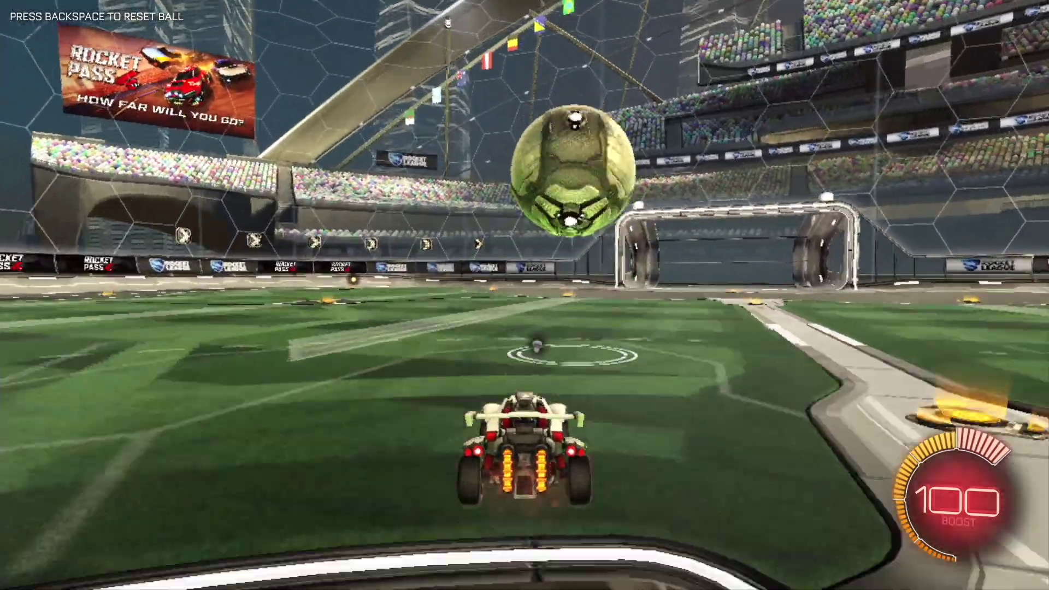
pyautogui.press('a')
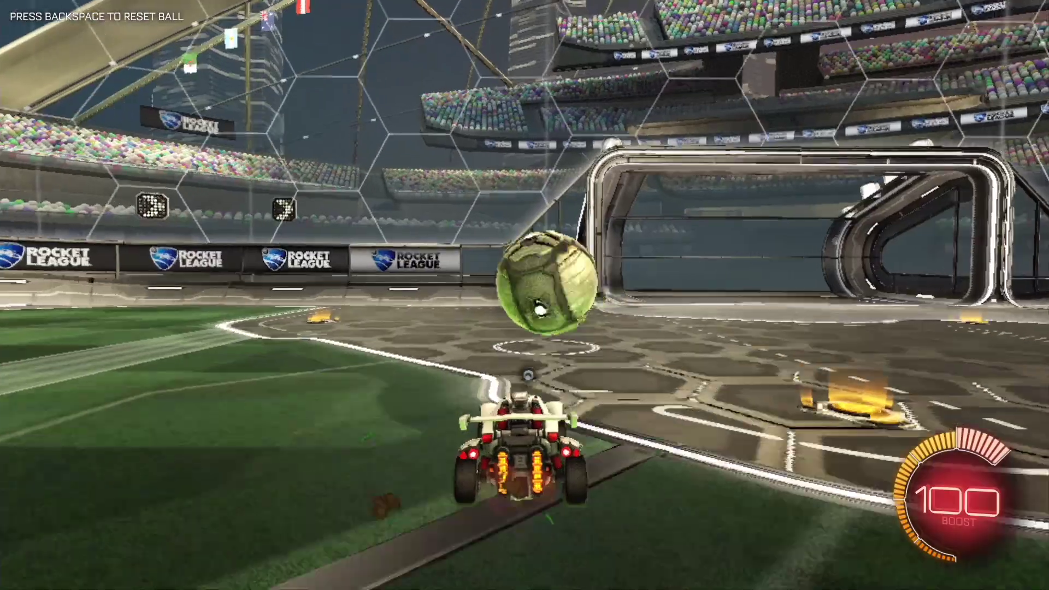
pyautogui.press('a')
pyautogui.press('d')
pyautogui.press('space')
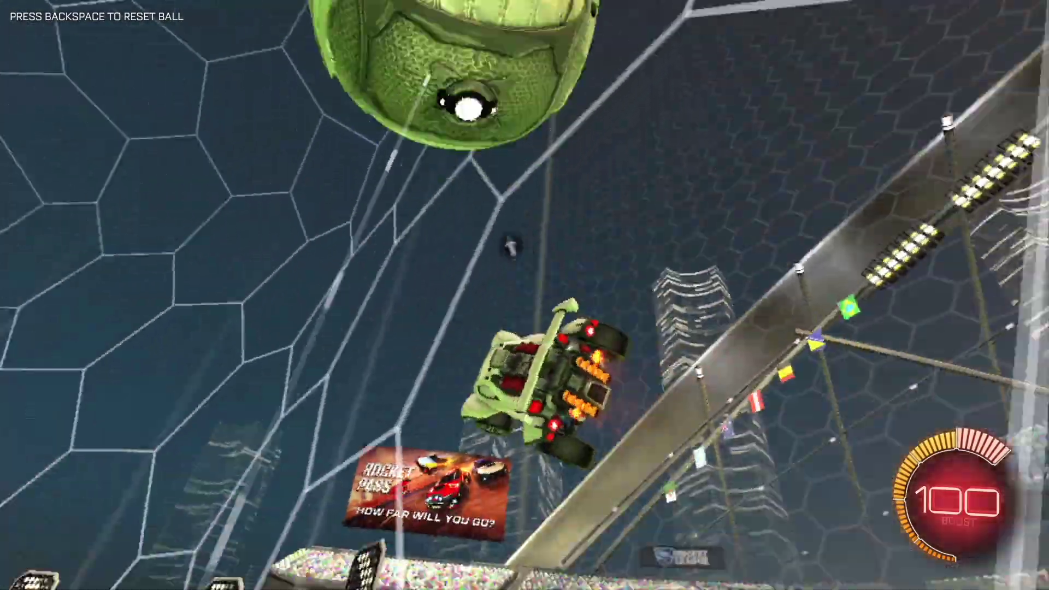
pyautogui.press('w')
pyautogui.press('s')
pyautogui.press('d')
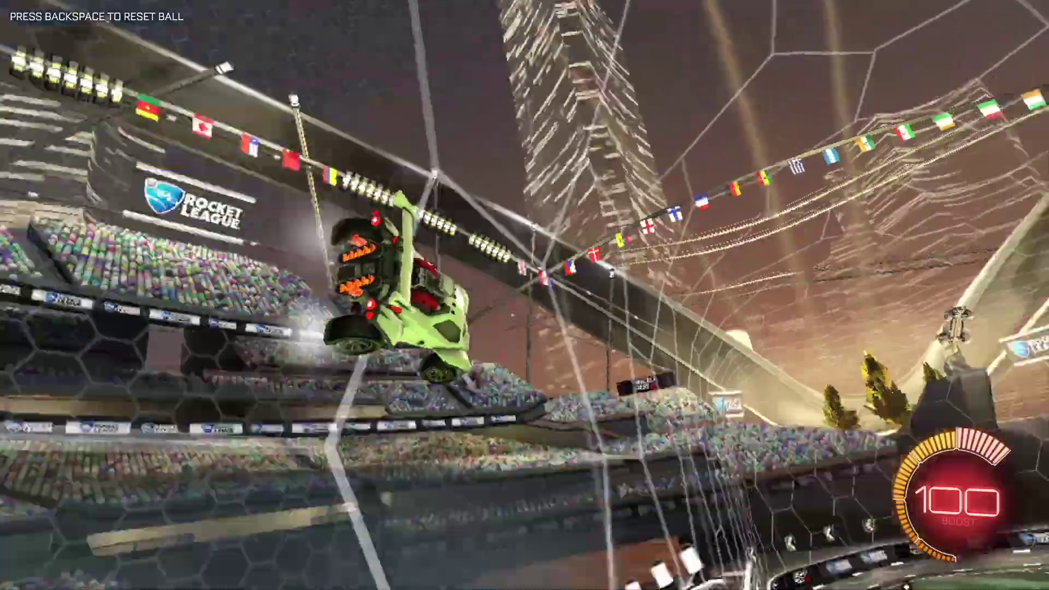
pyautogui.press('d')
pyautogui.press('s')
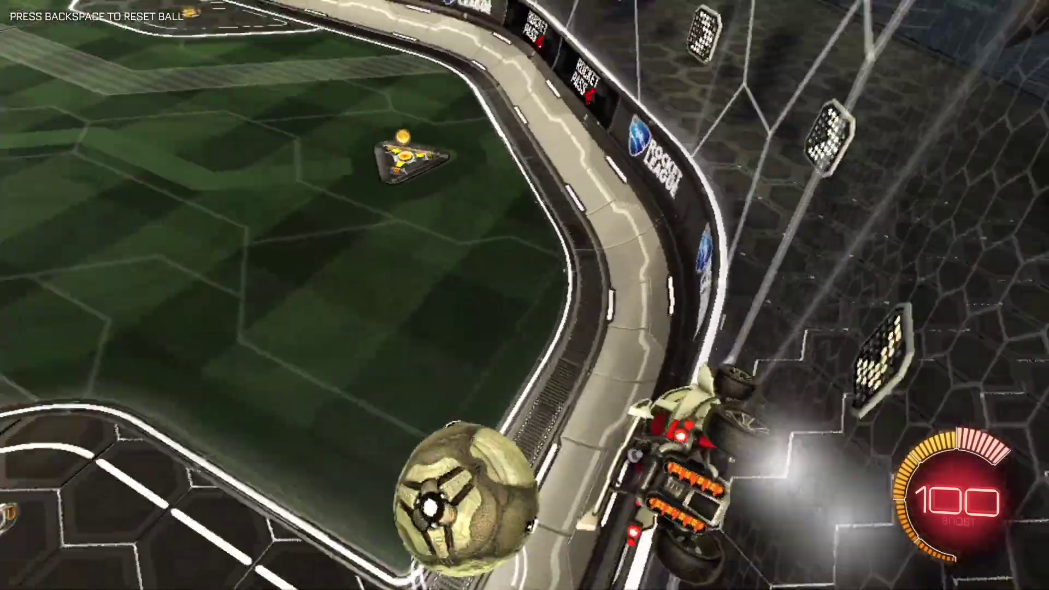
pyautogui.press('a')
pyautogui.press('w')
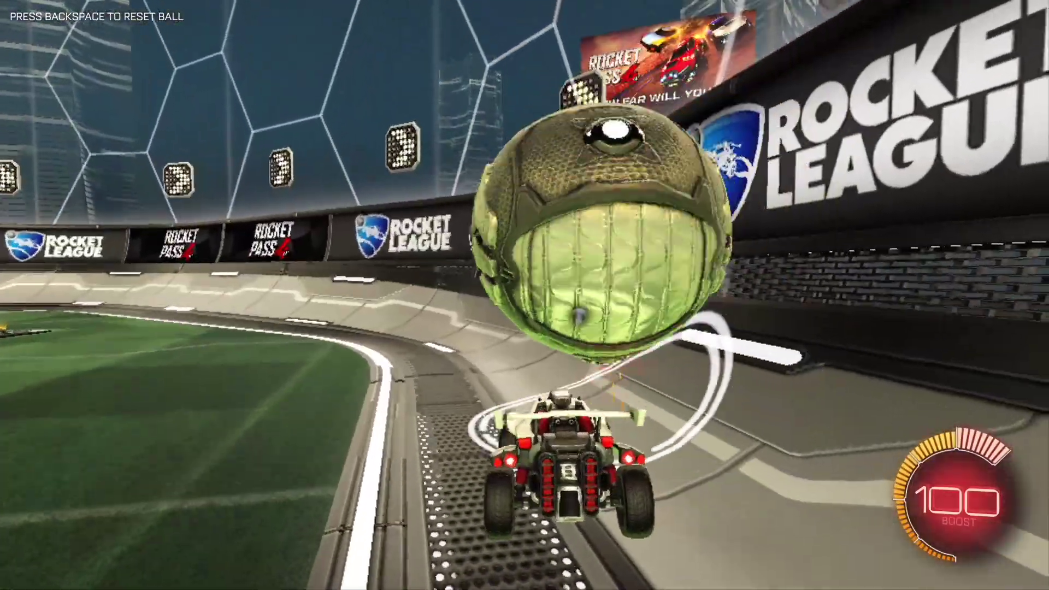
pyautogui.press('w')
pyautogui.press('a')
pyautogui.press('s')
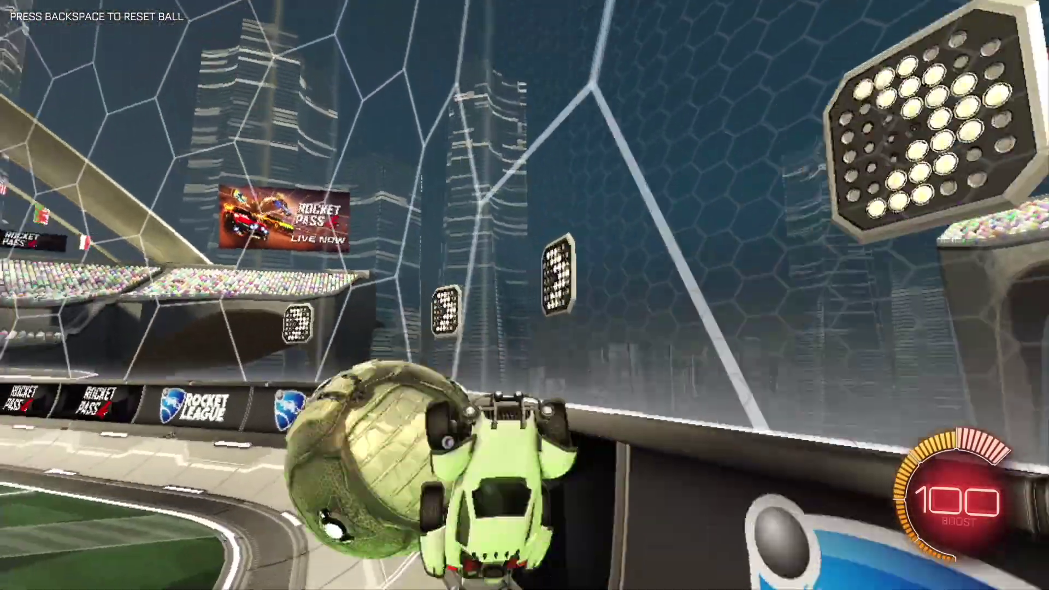
pyautogui.press('w')
pyautogui.press('a')
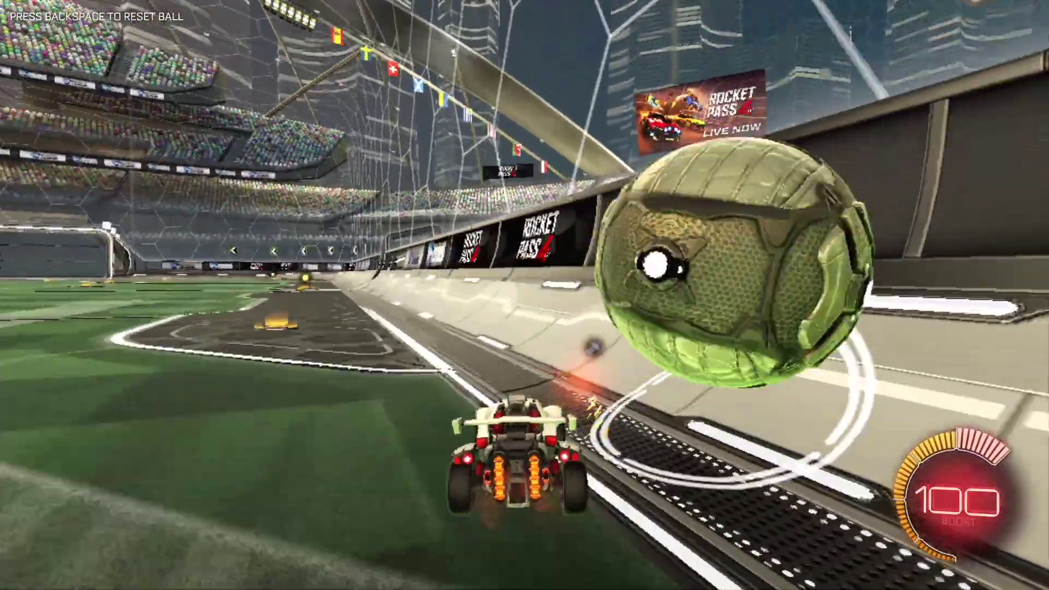
pyautogui.press('w')
pyautogui.press('d')
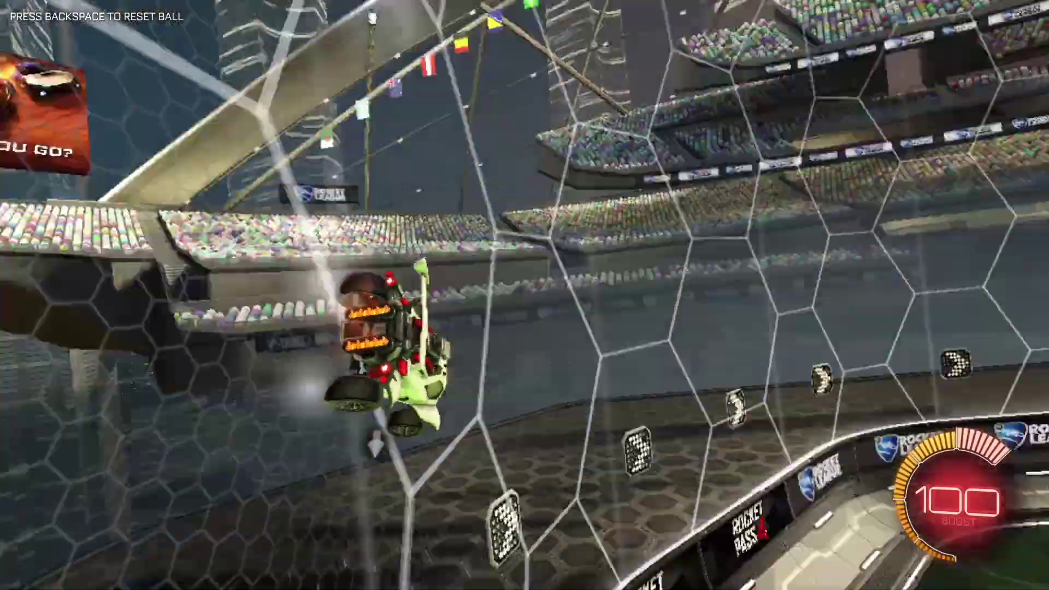
pyautogui.press('w')
pyautogui.press('d')
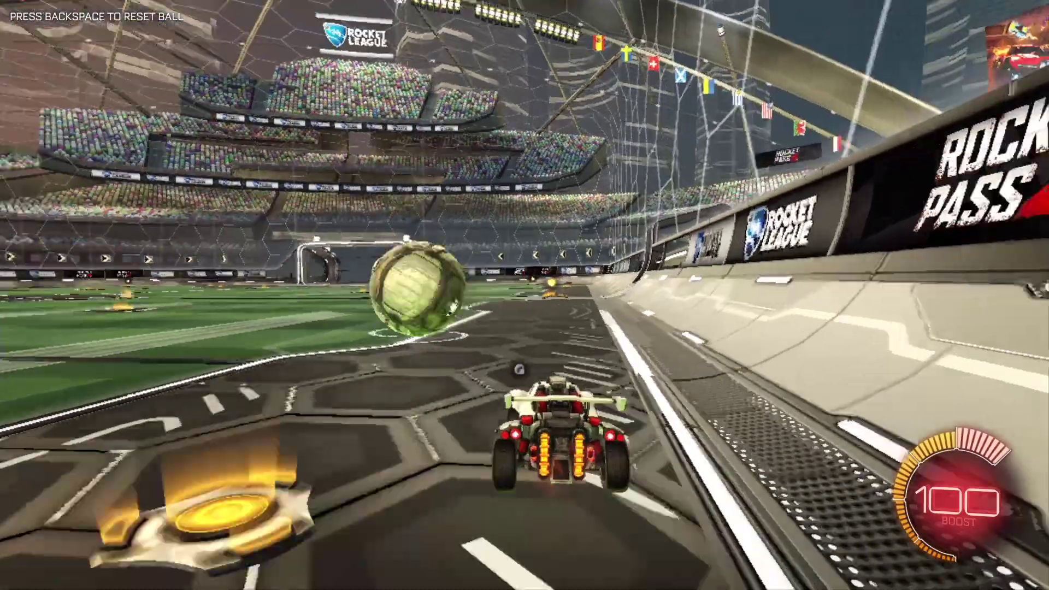
pyautogui.press('w')
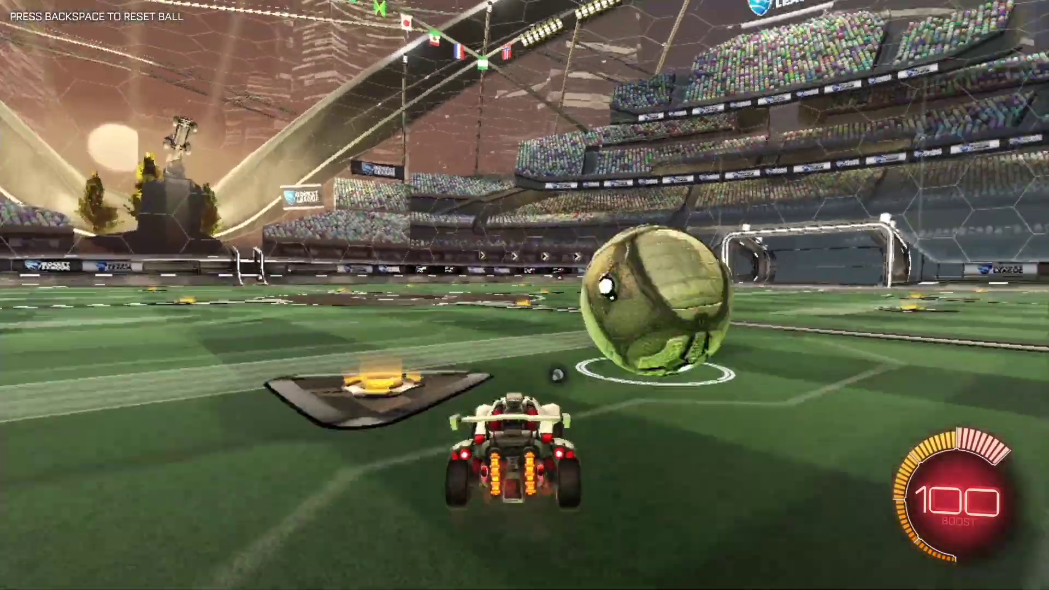
pyautogui.press('w')
pyautogui.press('w')
pyautogui.press('d')
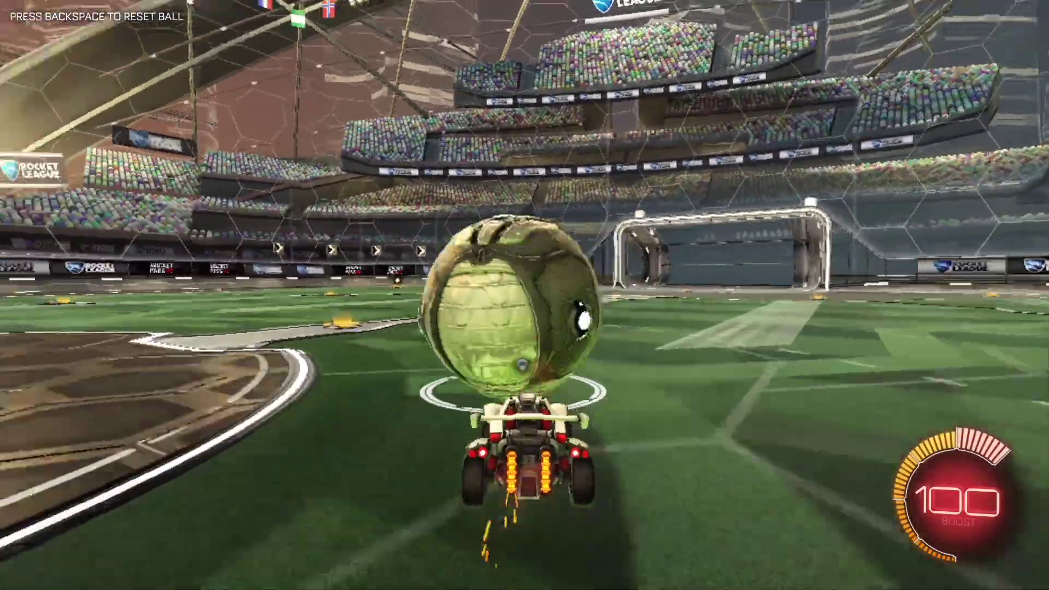
pyautogui.press('a')
pyautogui.press('d')
pyautogui.press('w')
pyautogui.press('d')
pyautogui.press('a')
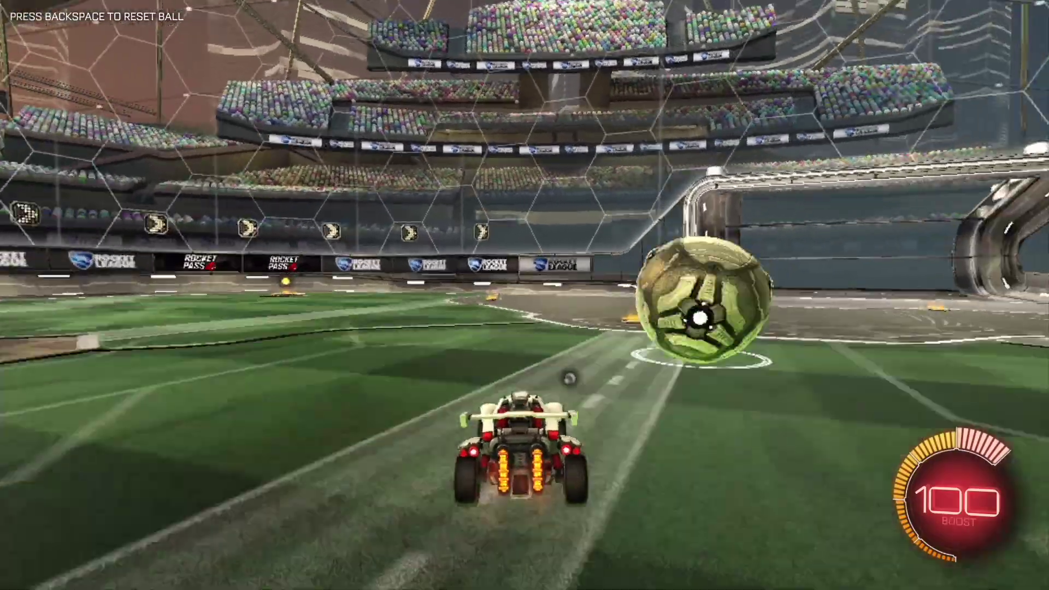
pyautogui.press('d')
pyautogui.press('w')
pyautogui.press('d')
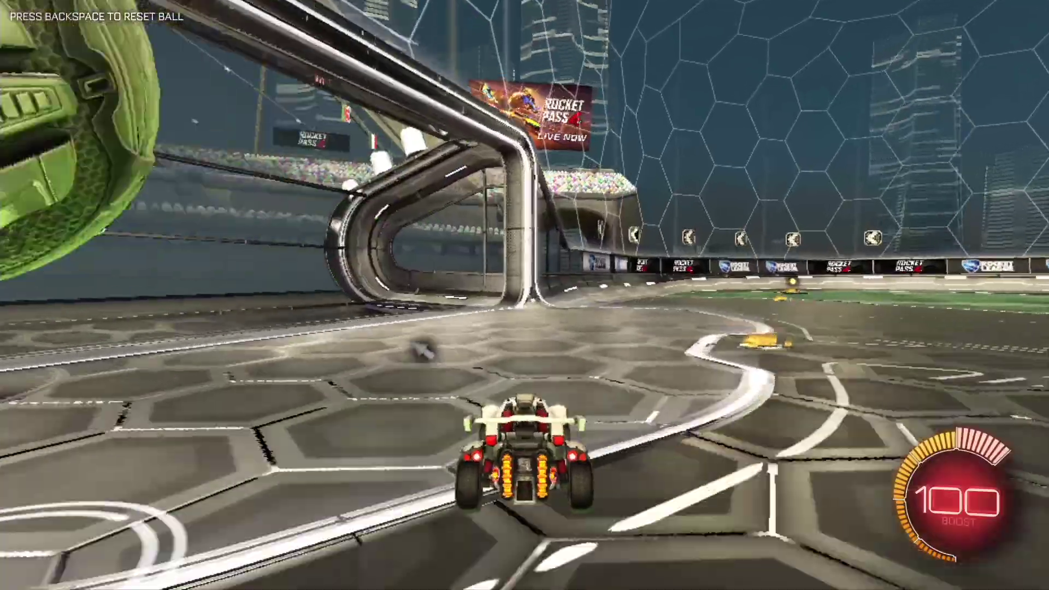
pyautogui.press('d')
pyautogui.press('a')
pyautogui.press('w')
pyautogui.press('d')
pyautogui.press('space')
pyautogui.press('s')
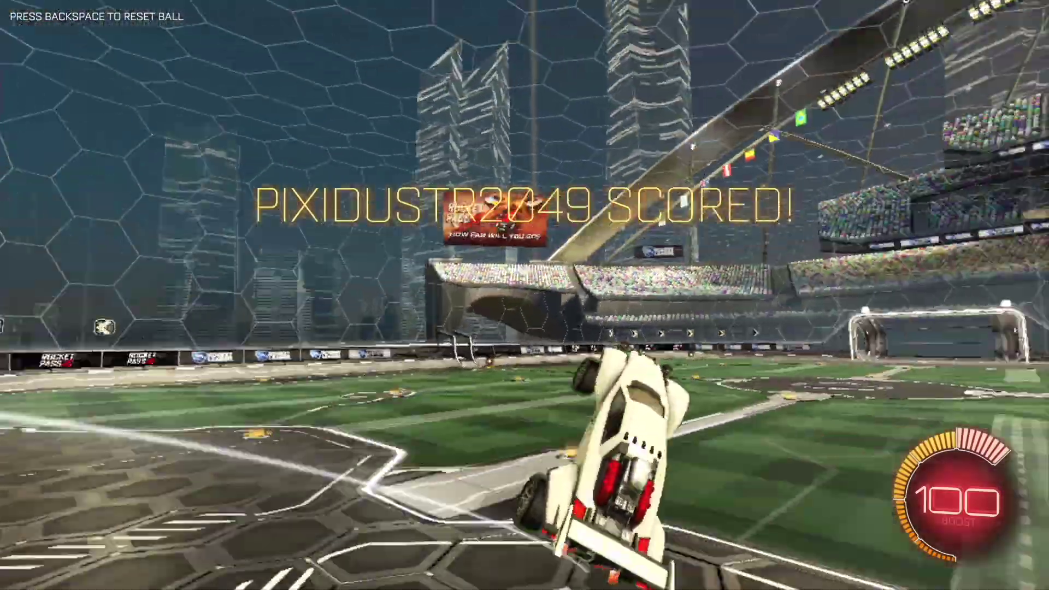